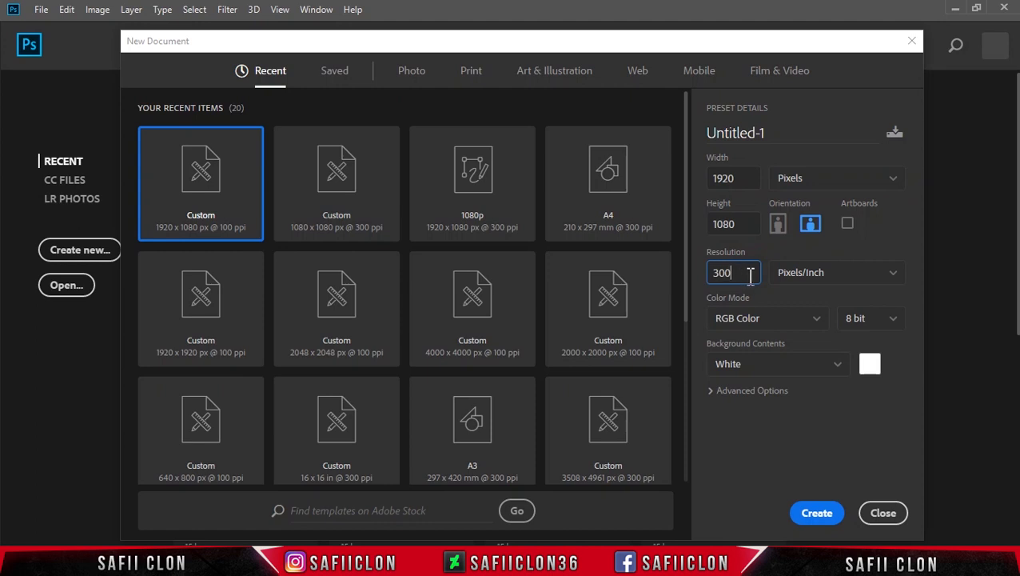
- Create a new 1920 x 1080 px document at 300 pixels/inch in RGB Color with a white background
{"action": "left_click", "coordinate": [838, 273]}
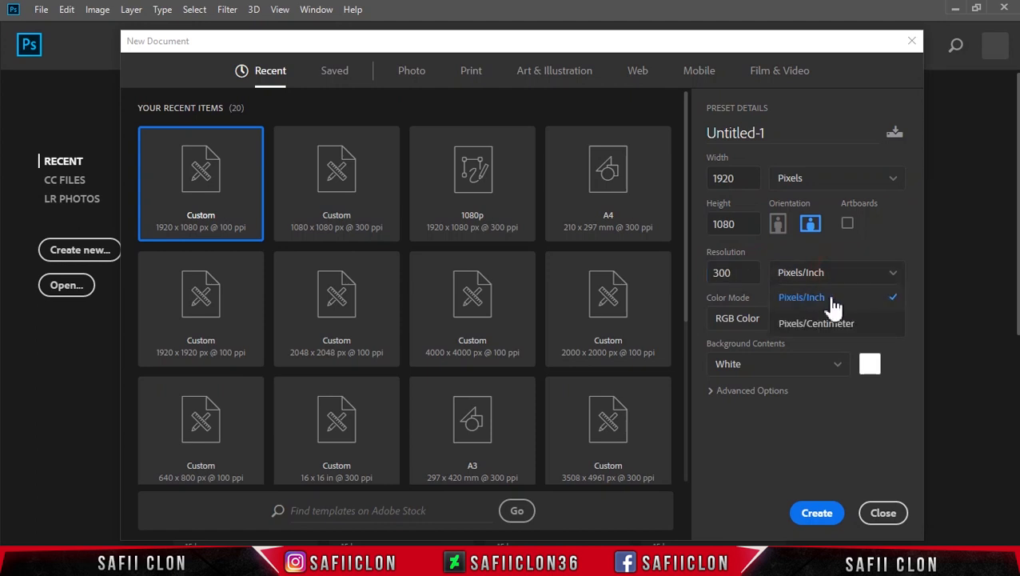
{"action": "left_click", "coordinate": [832, 304]}
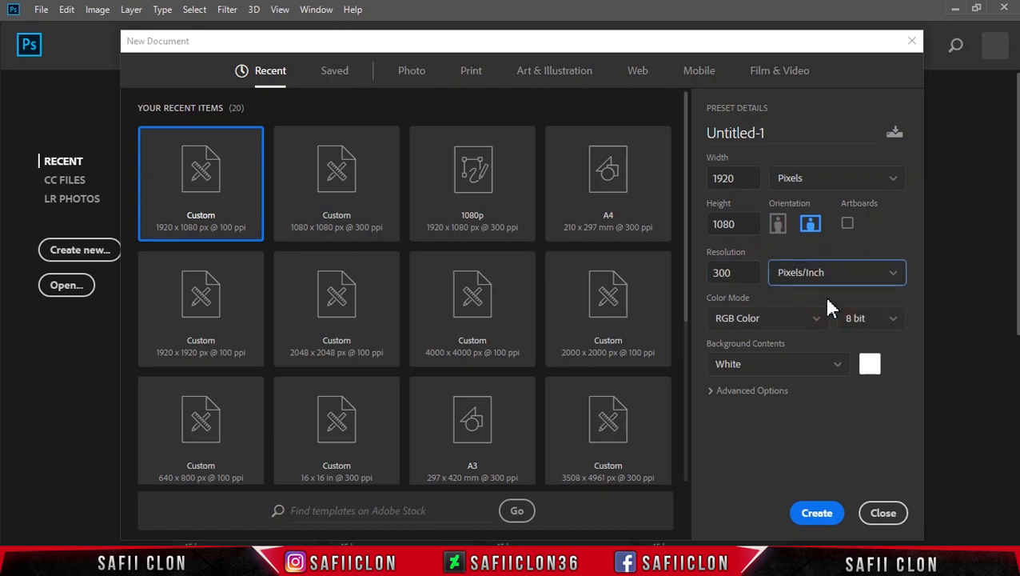
{"action": "left_click", "coordinate": [825, 518]}
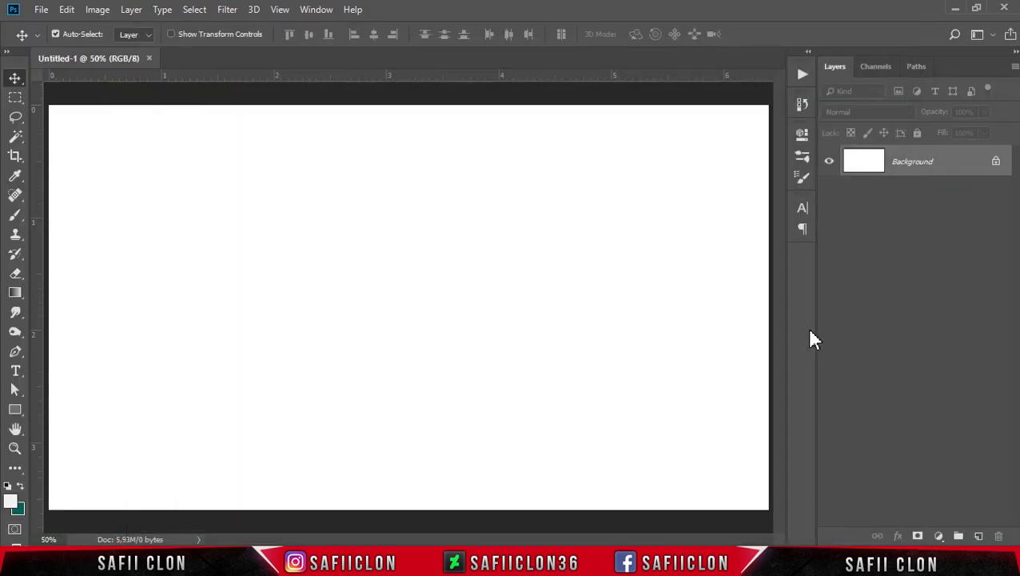
- Open Background.jpg and bring its image into the Untitled-1 document as a new layer
{"action": "left_click", "coordinate": [39, 12]}
{"action": "left_click", "coordinate": [64, 40]}
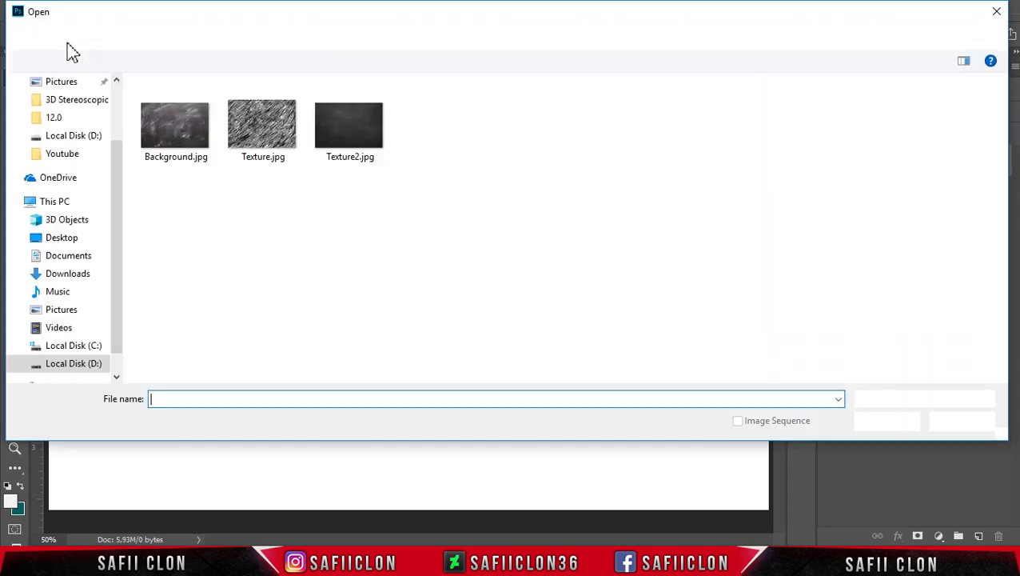
{"action": "left_click", "coordinate": [167, 131]}
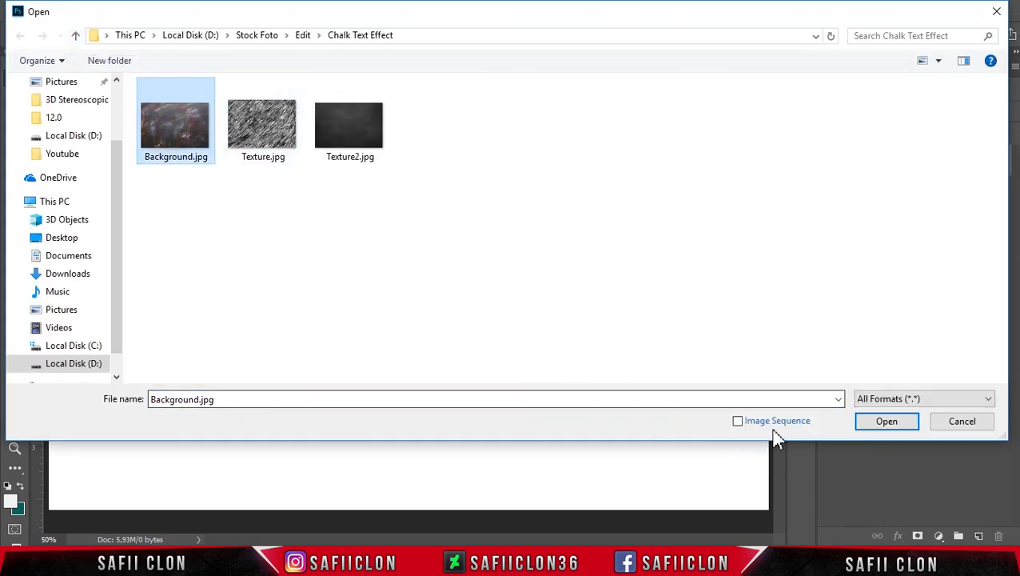
{"action": "left_click", "coordinate": [889, 424]}
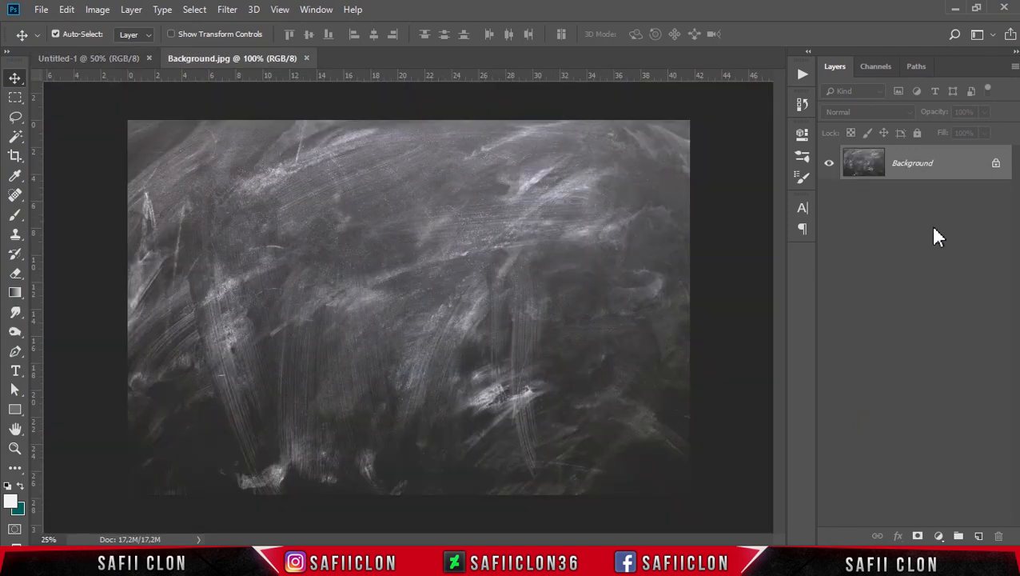
{"action": "left_click_drag", "start_coordinate": [945, 164], "coordinate": [405, 317]}
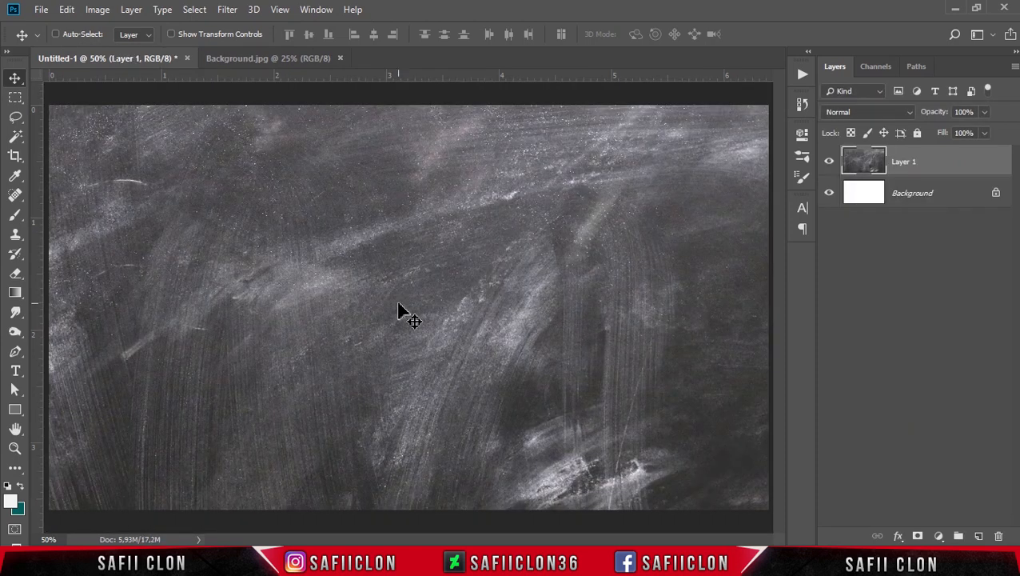
- Scale the chalkboard image layer to about 65% and centre it so it just covers the canvas
{"action": "key", "text": "ctrl+minus"}
{"action": "key", "text": "ctrl+minus"}
{"action": "key", "text": "ctrl+t"}
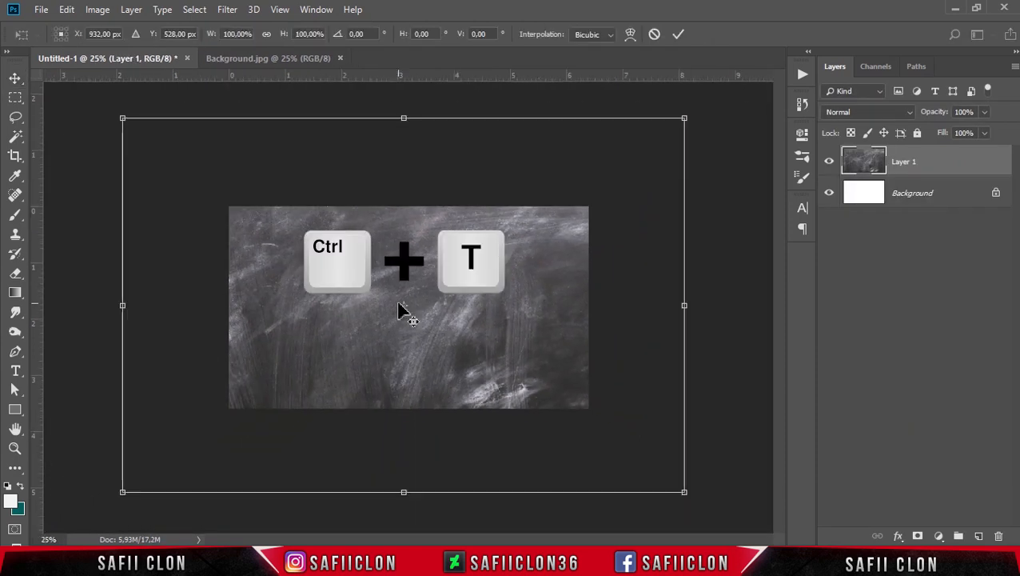
{"action": "left_click_drag", "start_coordinate": [694, 118], "coordinate": [597, 154]}
{"action": "left_click_drag", "start_coordinate": [469, 307], "coordinate": [471, 312]}
{"action": "left_click_drag", "start_coordinate": [604, 175], "coordinate": [592, 182]}
{"action": "left_click_drag", "start_coordinate": [547, 255], "coordinate": [548, 257]}
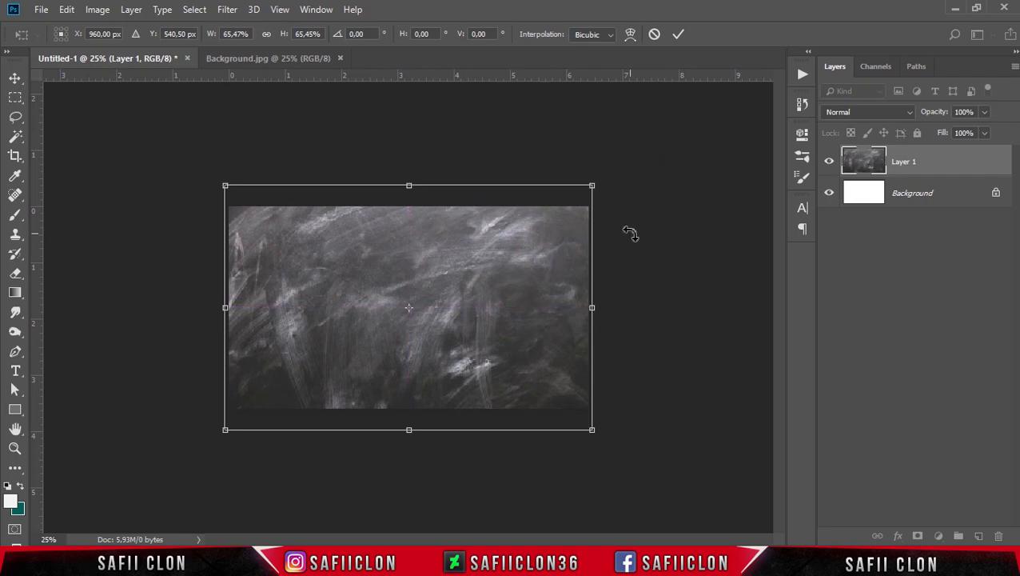
{"action": "left_click", "coordinate": [678, 34]}
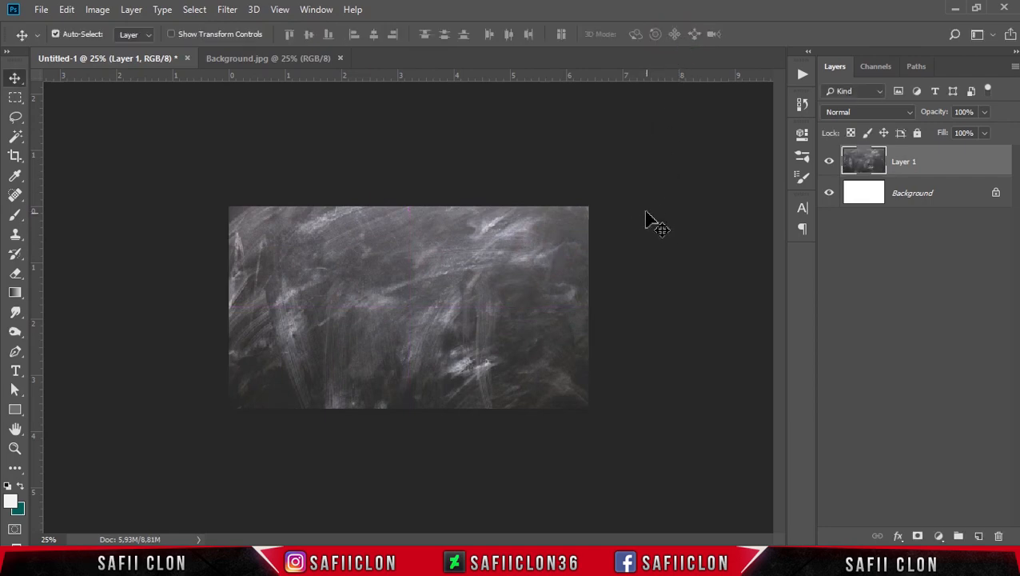
- Group the chalkboard image layer into a group named BACKGROUND and collapse the group
{"action": "right_click", "coordinate": [932, 156]}
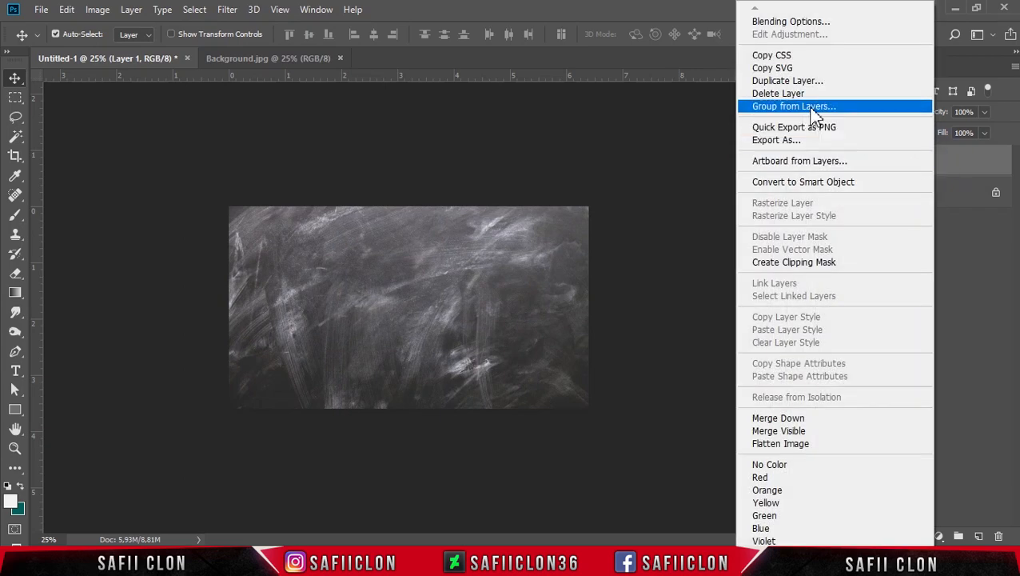
{"action": "left_click", "coordinate": [813, 108]}
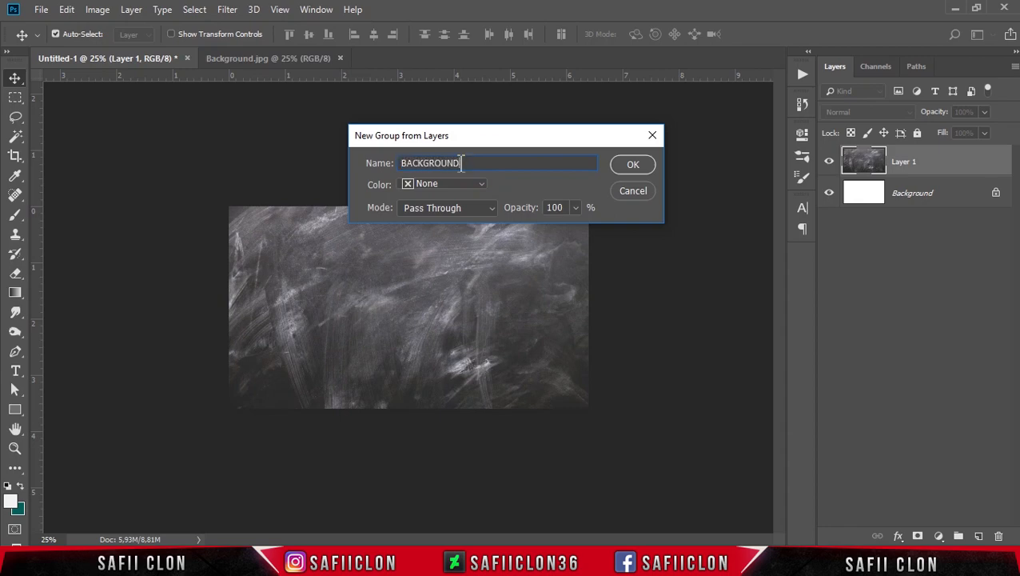
{"action": "left_click", "coordinate": [623, 165]}
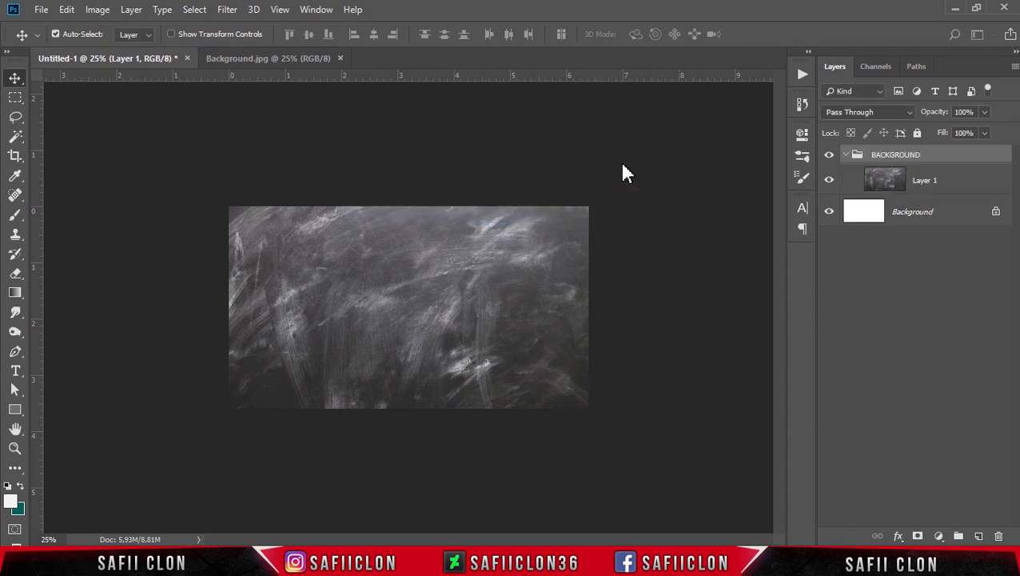
{"action": "left_click", "coordinate": [846, 155]}
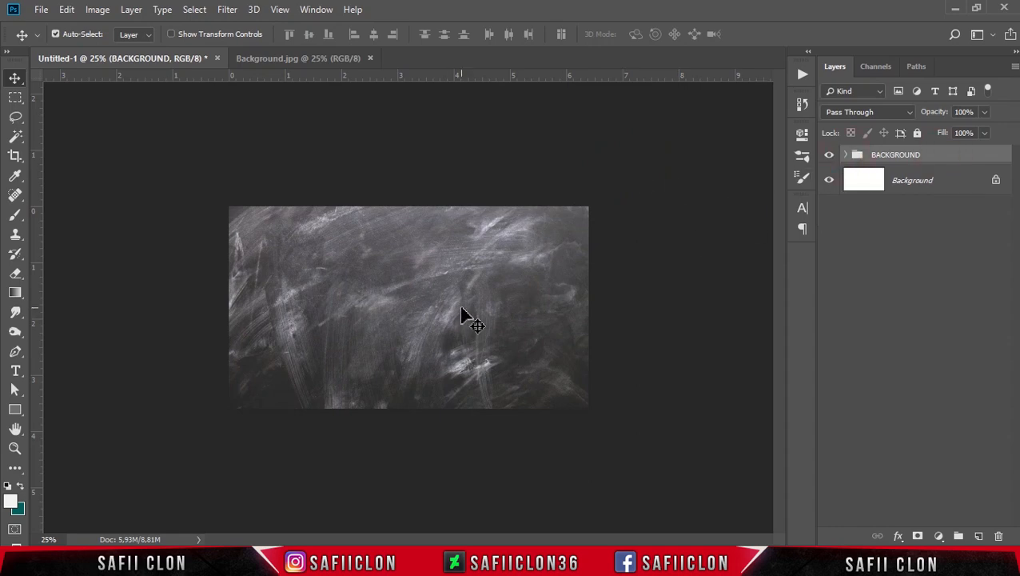
- Set up the Horizontal Type tool with the Built Titling font in Bold Italic style
{"action": "key", "text": "ctrl+plus"}
{"action": "key", "text": "ctrl+plus"}
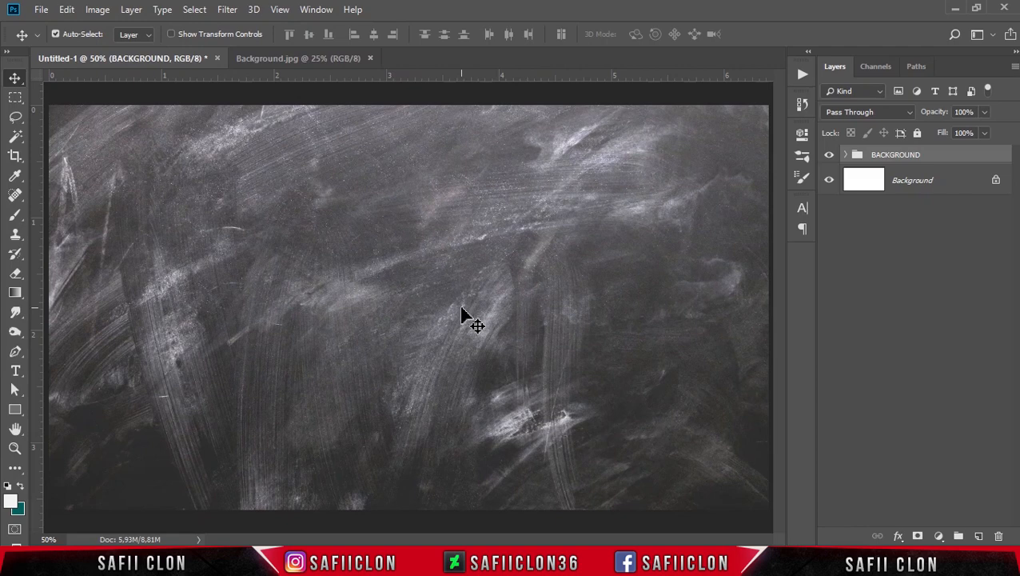
{"action": "left_click", "coordinate": [16, 373]}
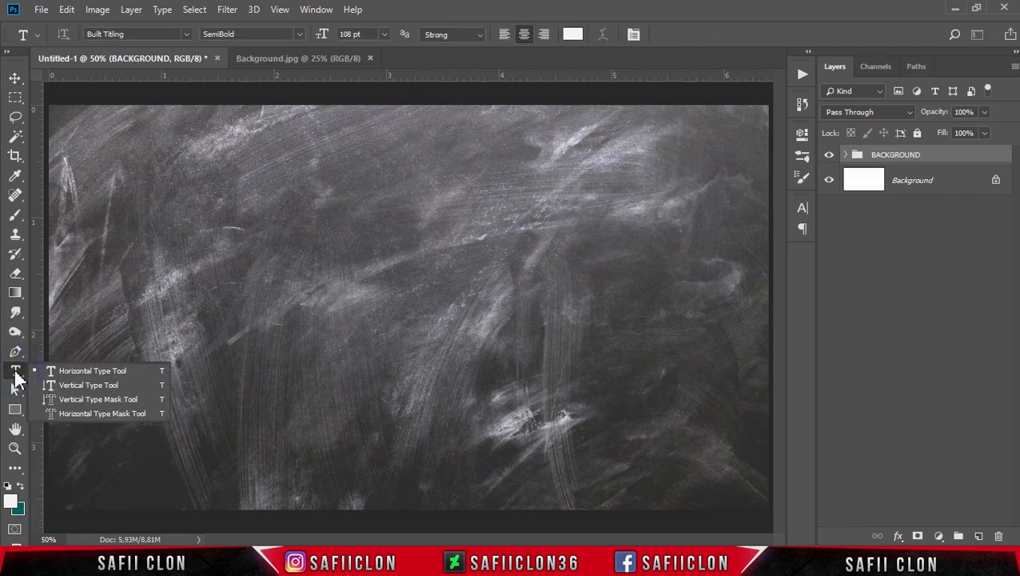
{"action": "left_click", "coordinate": [82, 372]}
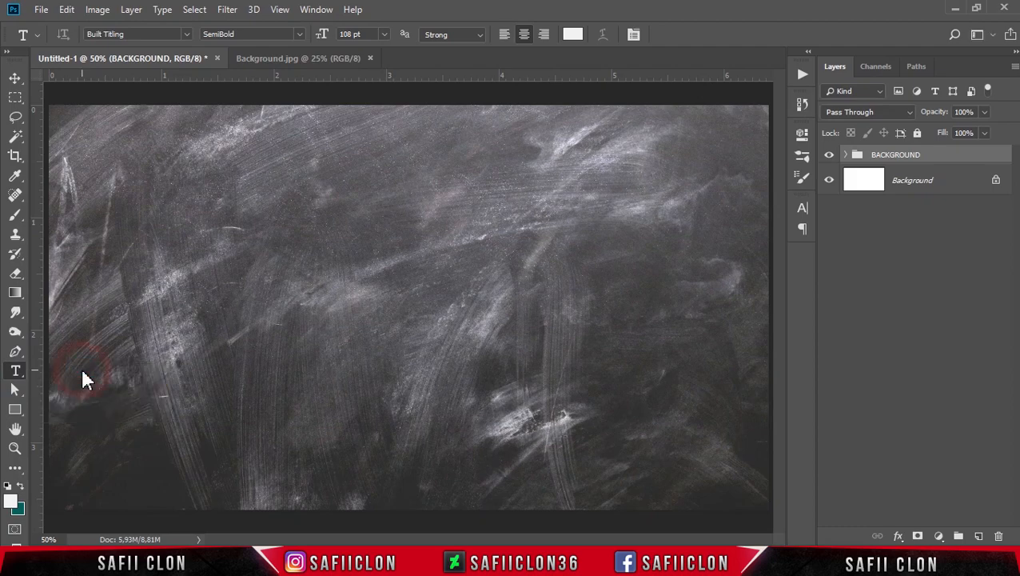
{"action": "left_click", "coordinate": [186, 37]}
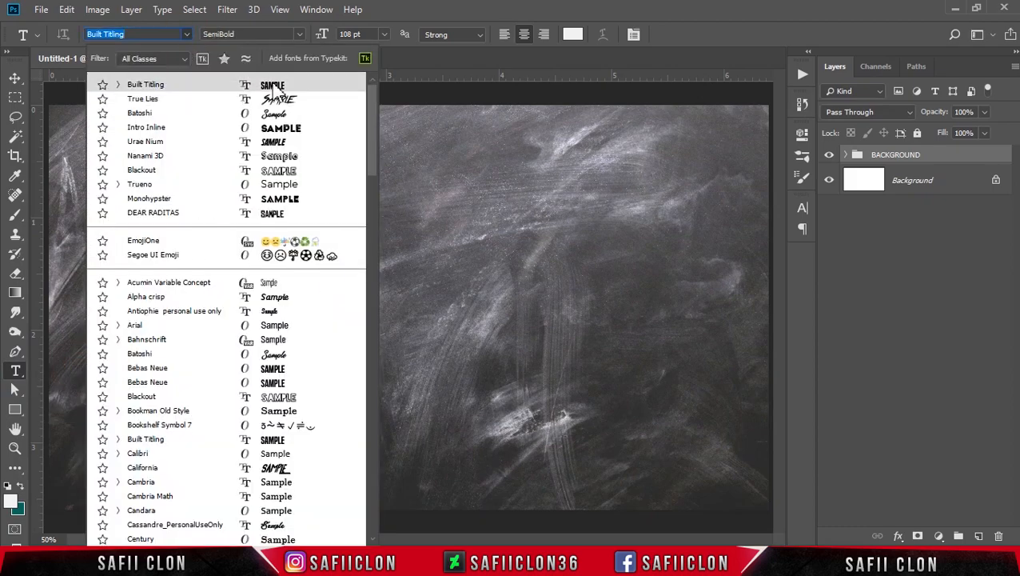
{"action": "left_click", "coordinate": [178, 86]}
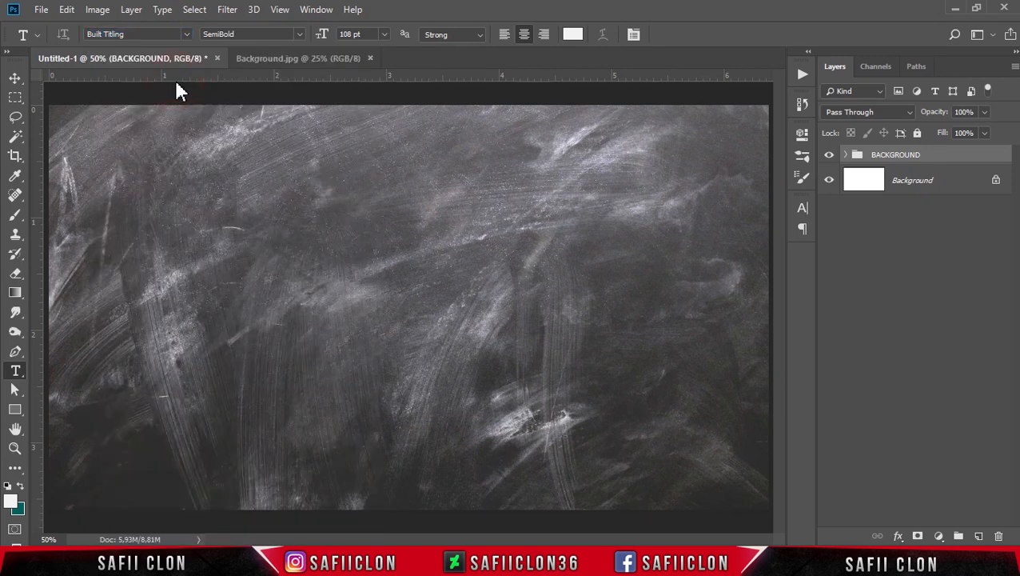
{"action": "left_click", "coordinate": [298, 35]}
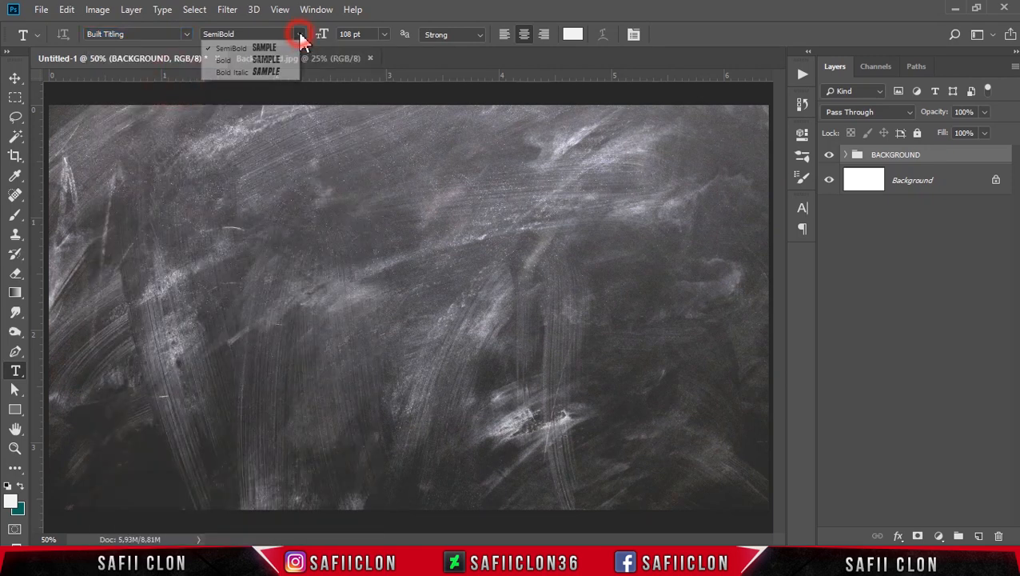
{"action": "left_click", "coordinate": [238, 49]}
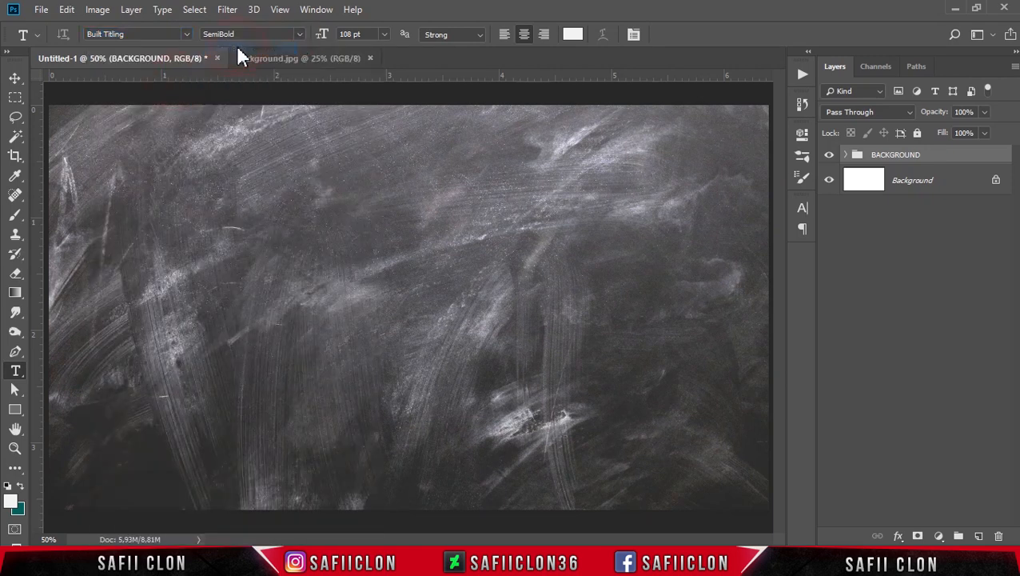
{"action": "left_click", "coordinate": [297, 36]}
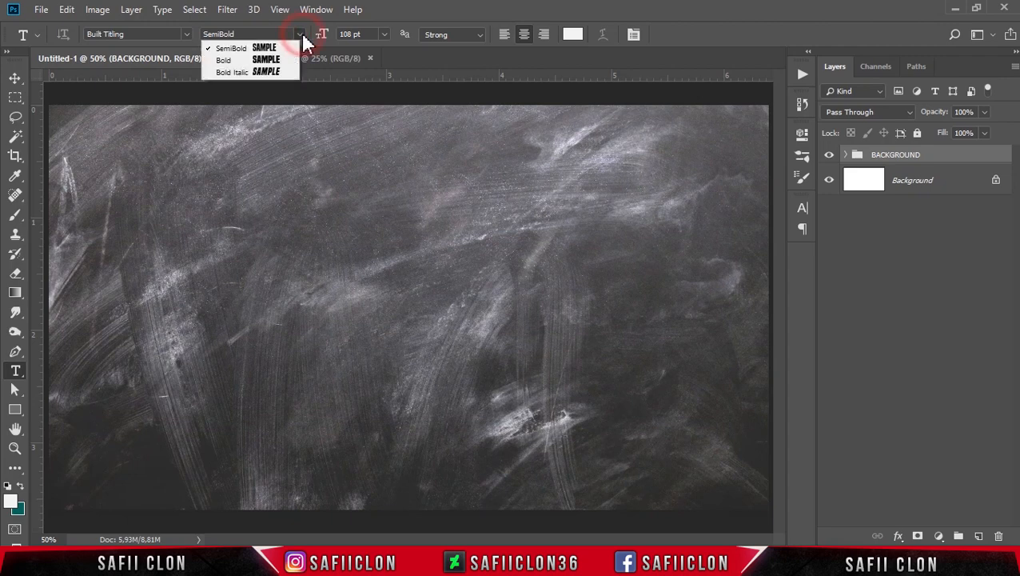
{"action": "left_click", "coordinate": [240, 73]}
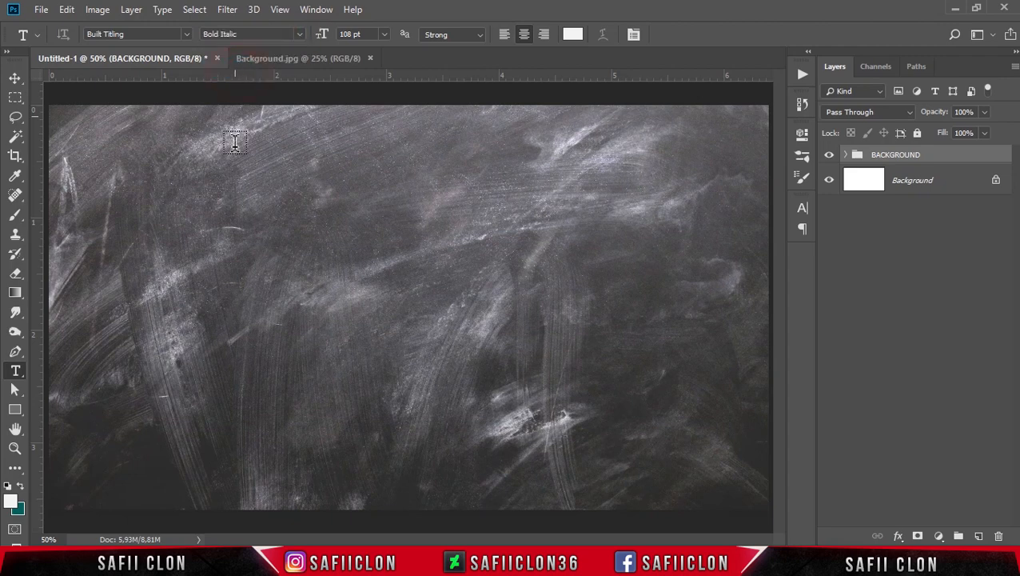
- Add the text SKETCH on the chalkboard at 108 pt and commit it
{"action": "left_click", "coordinate": [301, 308]}
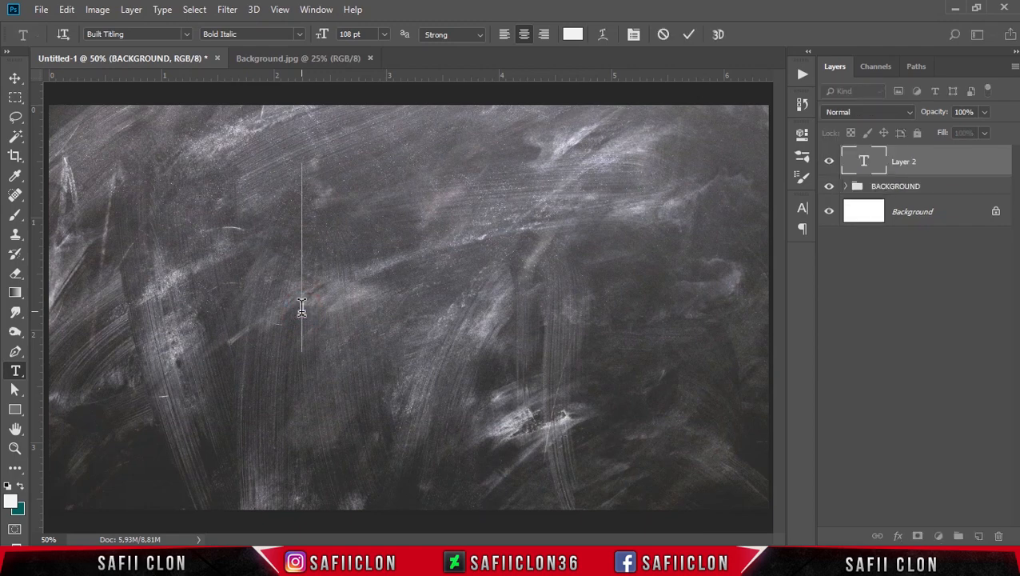
{"action": "type", "text": "SKE"}
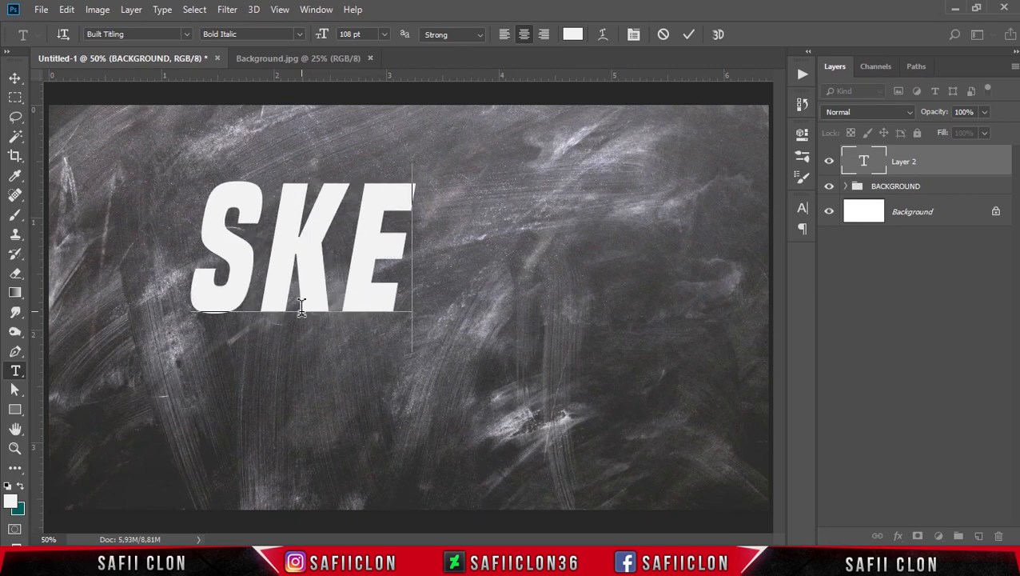
{"action": "type", "text": "TCH"}
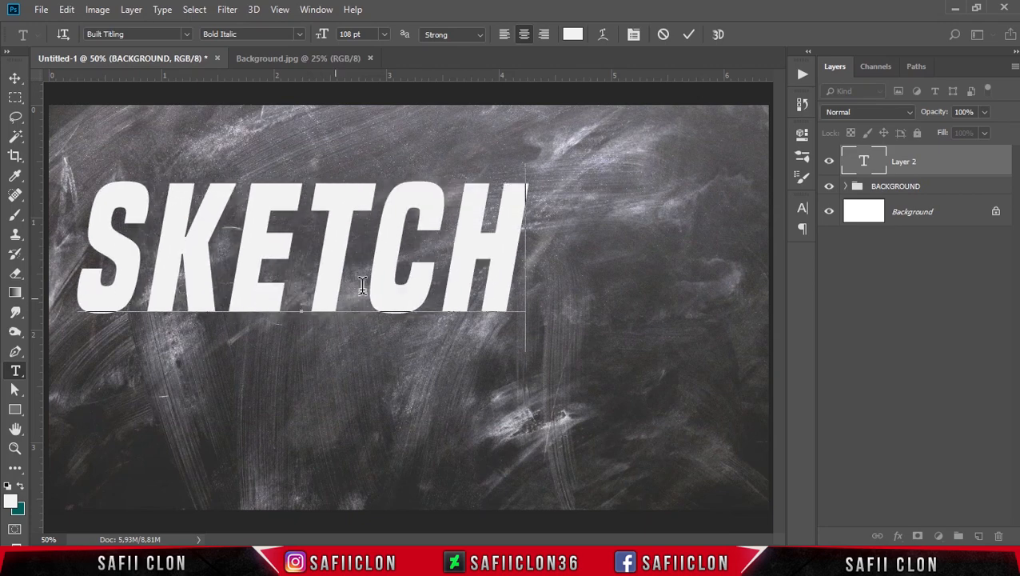
{"action": "left_click_drag", "start_coordinate": [520, 281], "coordinate": [96, 266]}
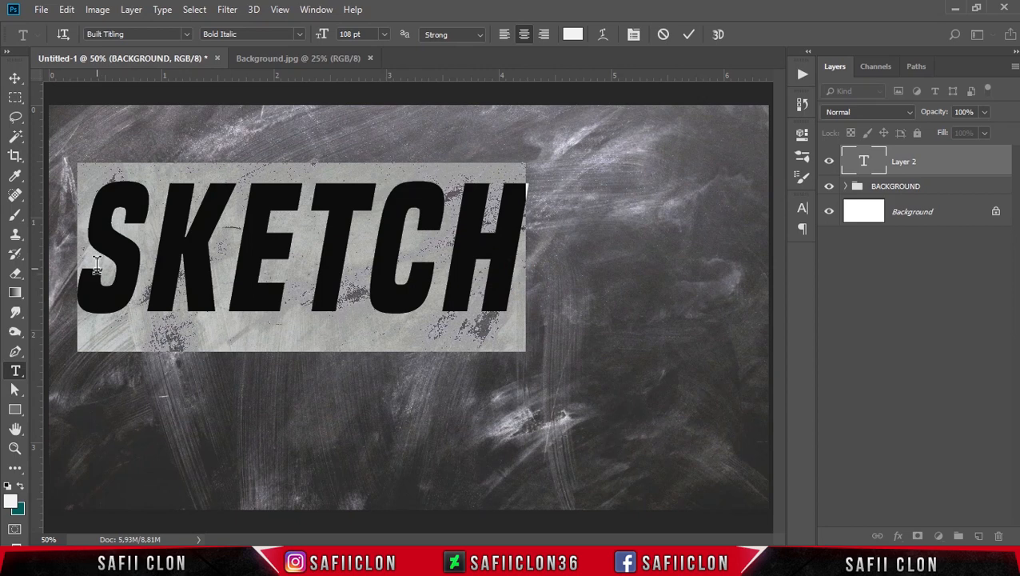
{"action": "left_click", "coordinate": [689, 34]}
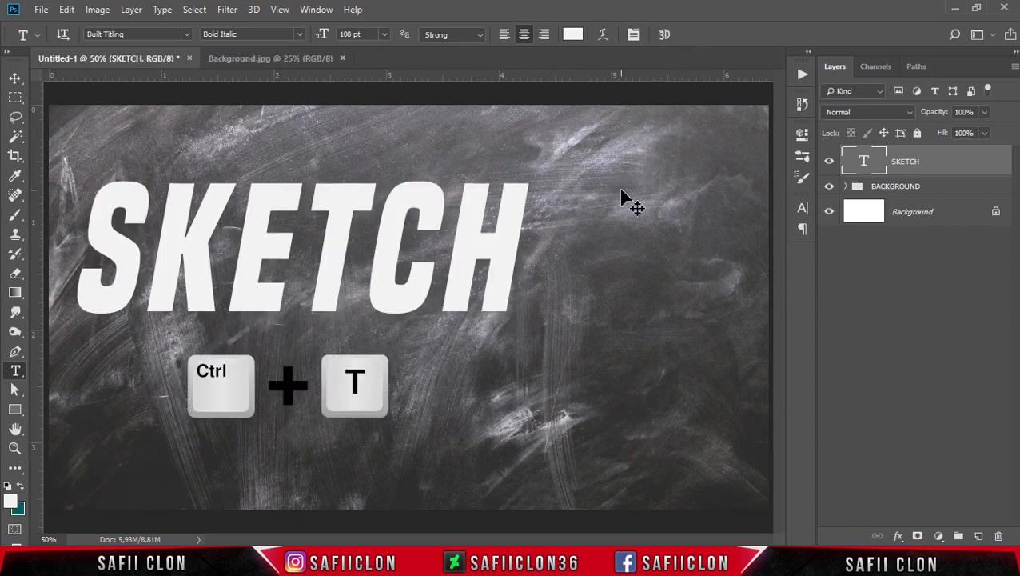
- Move the SKETCH text to about the middle of the canvas and scale it to about 102%
{"action": "key", "text": "ctrl+t"}
{"action": "mouse_move", "coordinate": [422, 257]}
{"action": "left_mouse_down"}
{"action": "mouse_move", "coordinate": [511, 310]}
{"action": "mouse_move", "coordinate": [516, 331]}
{"action": "left_mouse_up"}
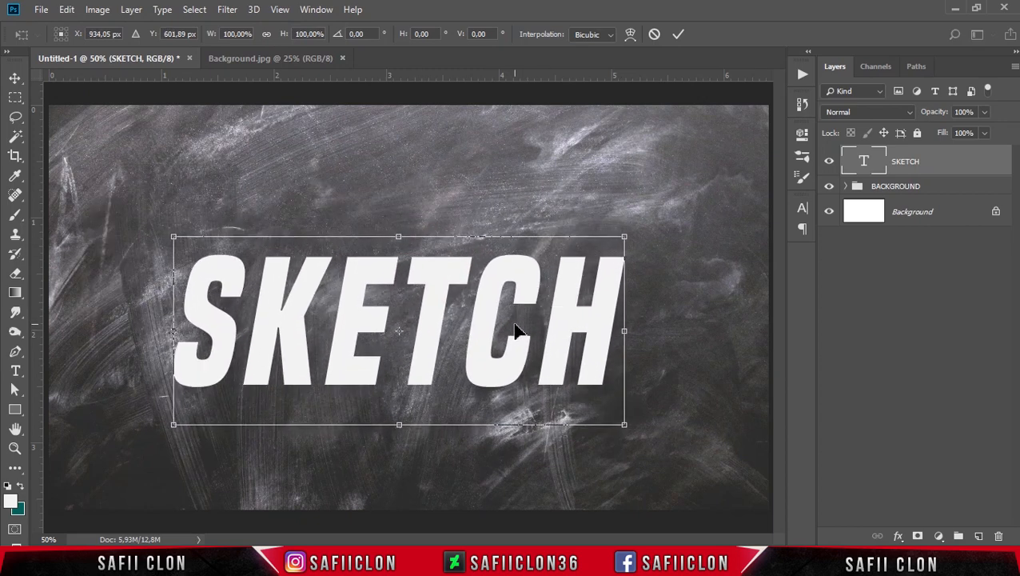
{"action": "left_click_drag", "start_coordinate": [623, 238], "coordinate": [629, 234]}
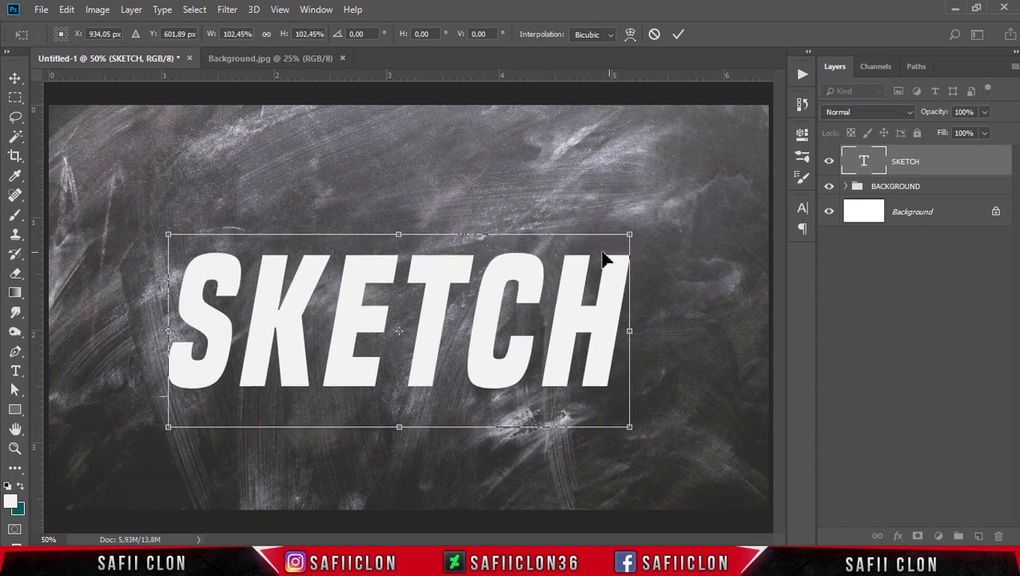
{"action": "left_click", "coordinate": [681, 35]}
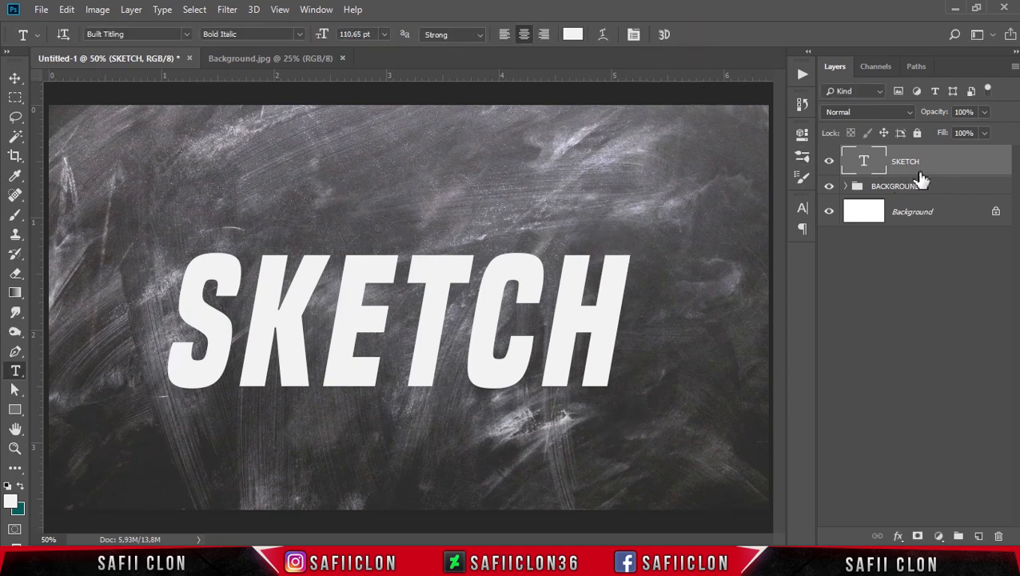
- Put the SKETCH text layer into a new group and name the group TEXT
{"action": "key", "text": "ctrl+g"}
{"action": "left_click", "coordinate": [962, 172]}
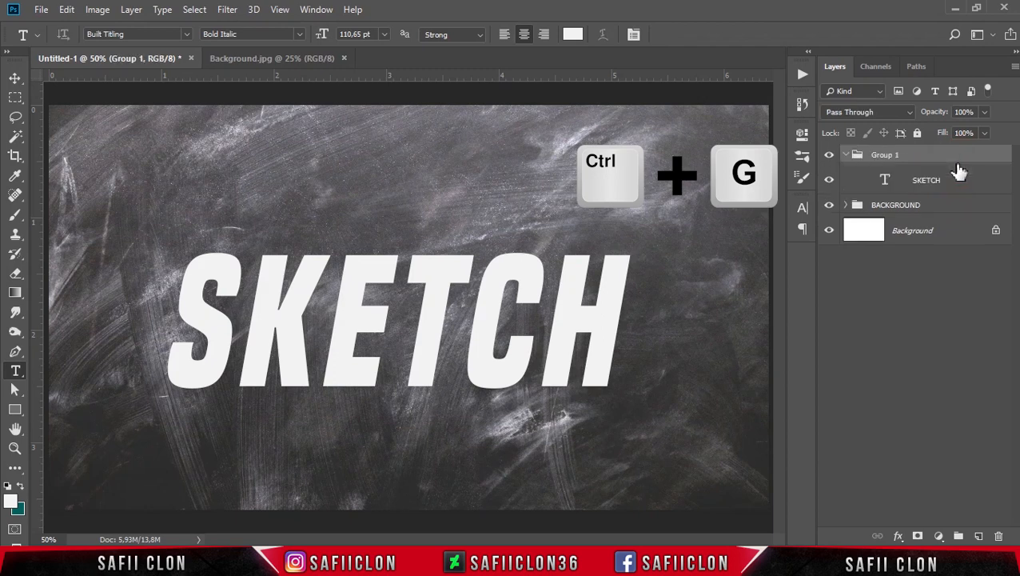
{"action": "double_click", "coordinate": [888, 156]}
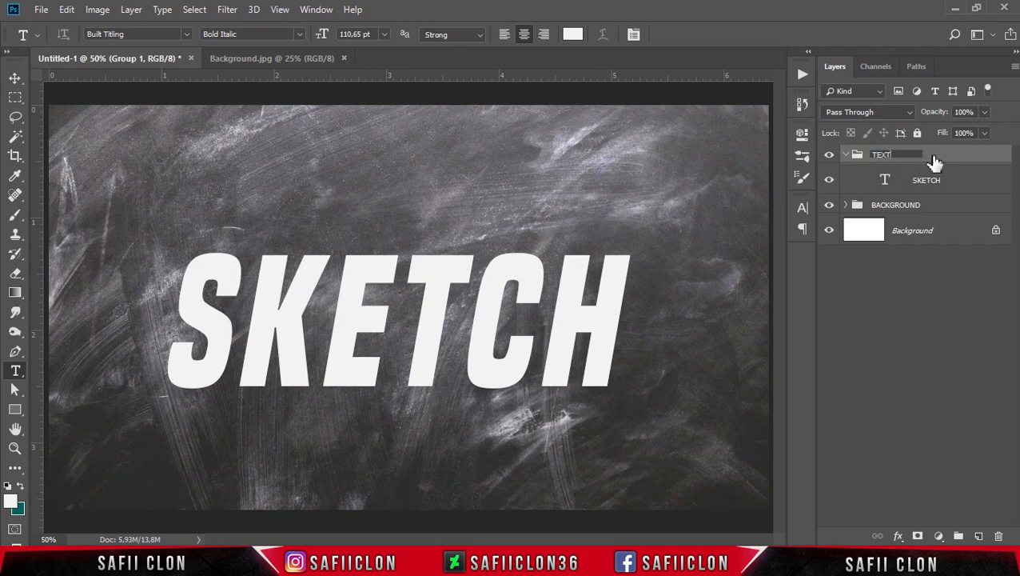
{"action": "key", "text": "Return"}
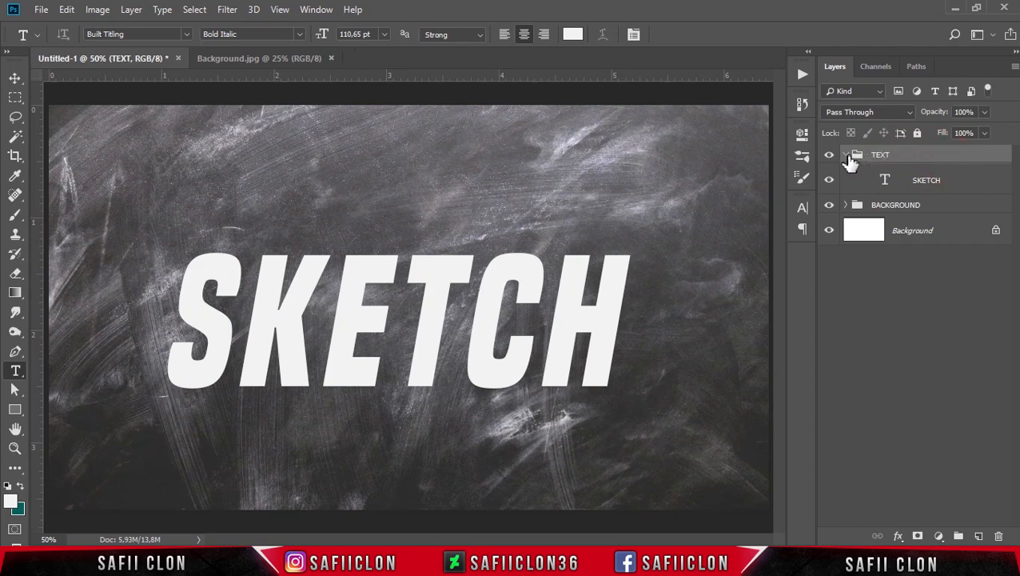
- Select the SKETCH text layer as the place for new content and open the image Texture.jpg
{"action": "left_click", "coordinate": [956, 190]}
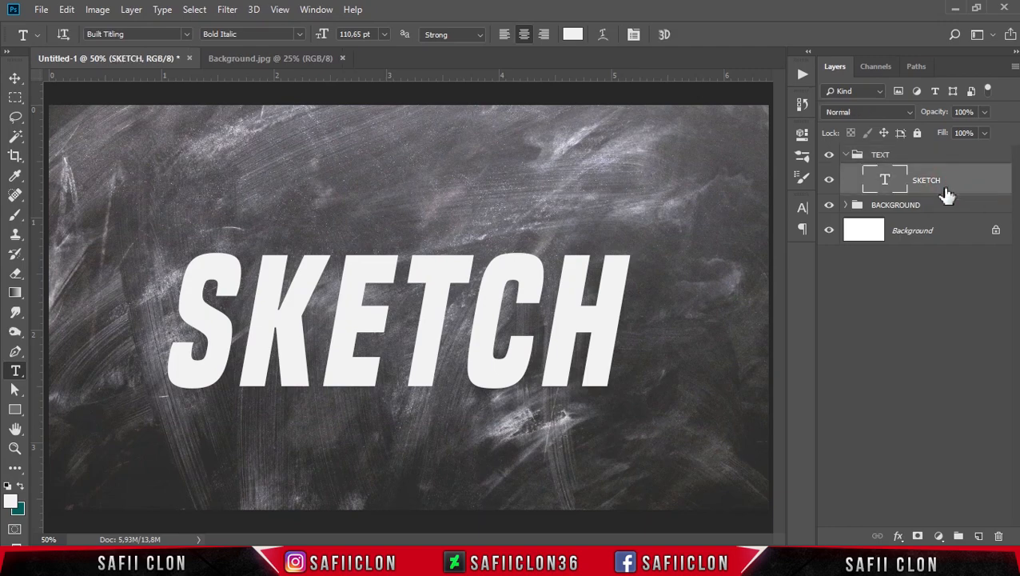
{"action": "left_click", "coordinate": [42, 9]}
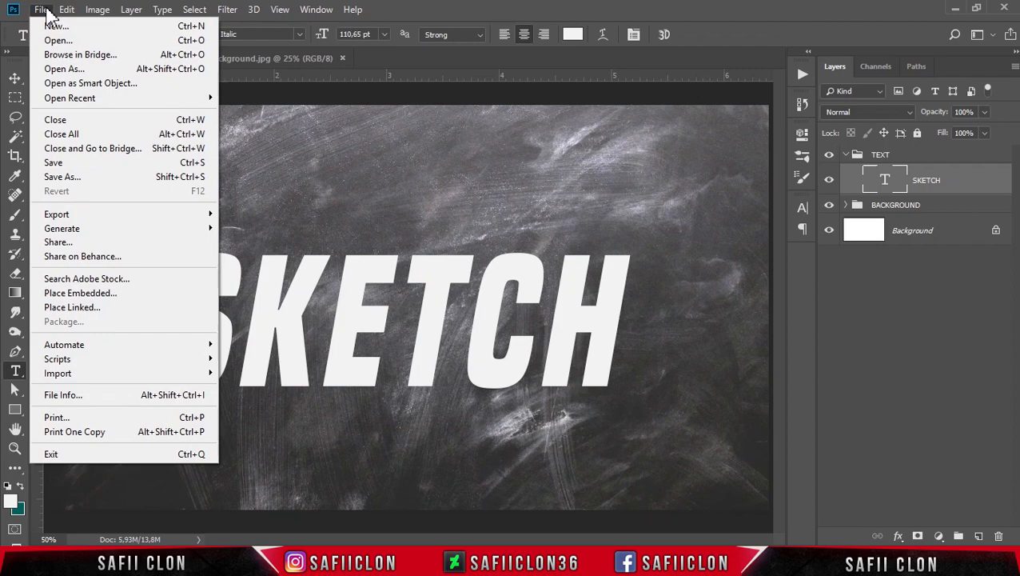
{"action": "left_click", "coordinate": [88, 40]}
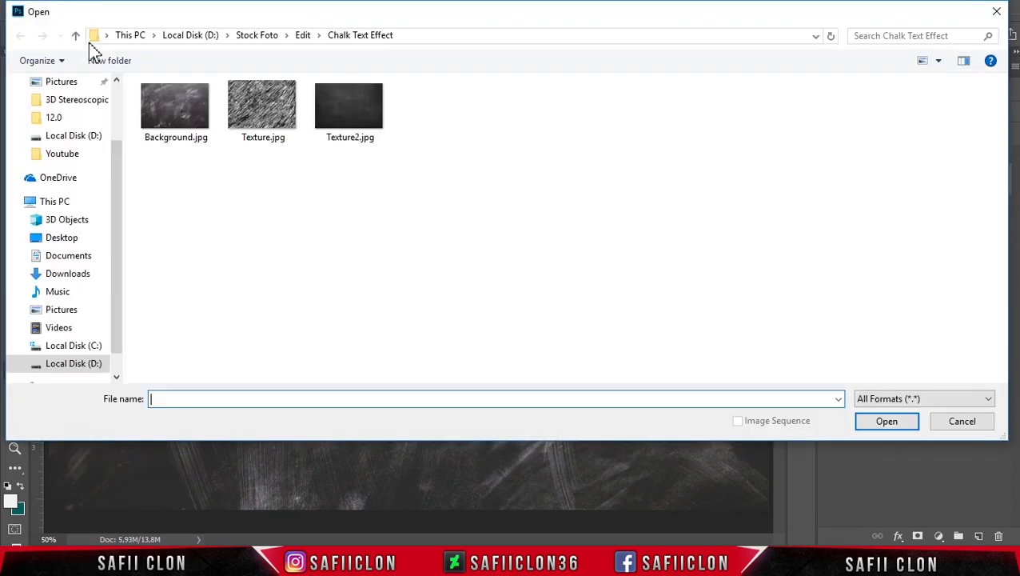
{"action": "left_click", "coordinate": [270, 123]}
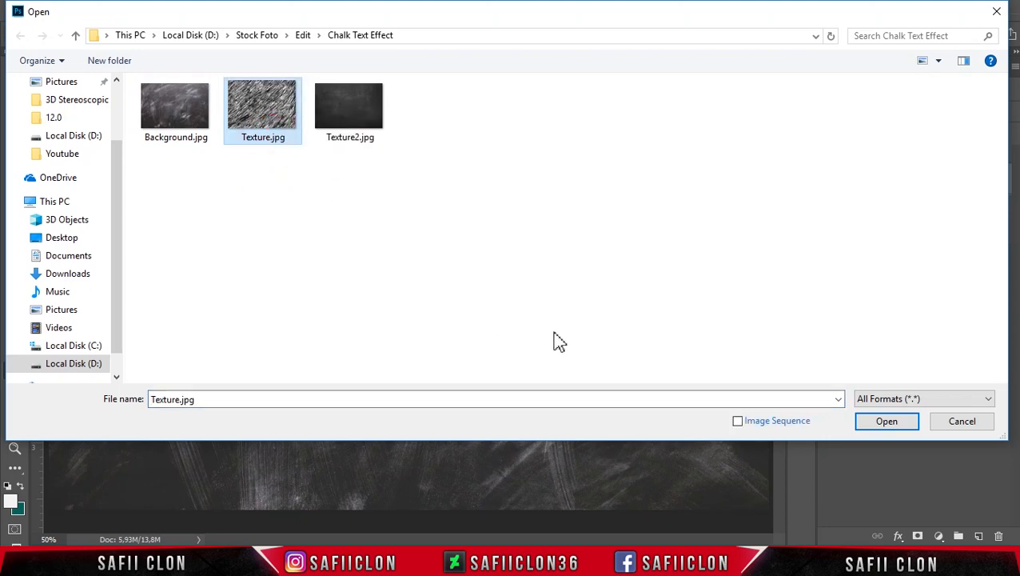
{"action": "left_click", "coordinate": [901, 425]}
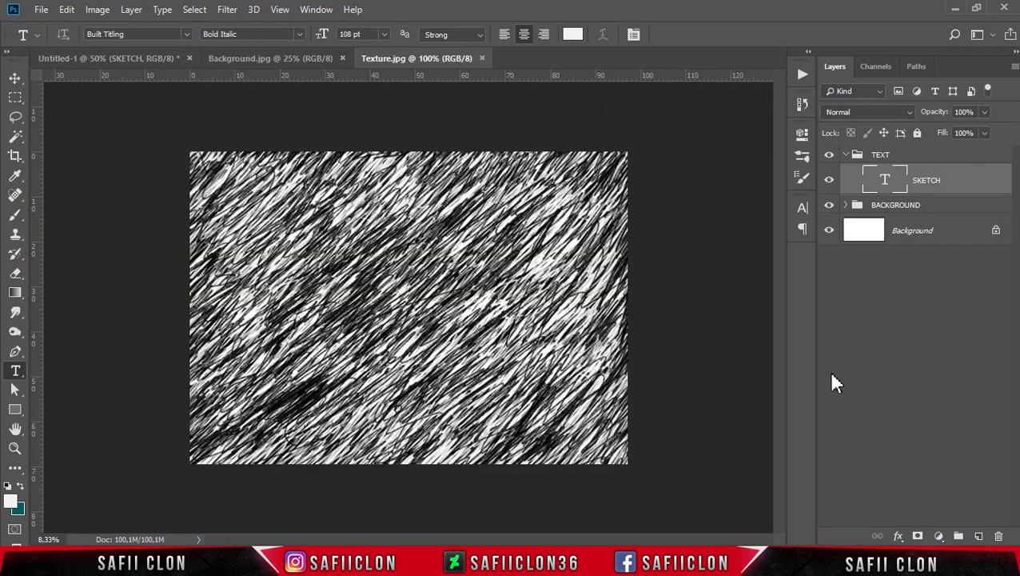
- Copy the Texture.jpg image into the SKETCH document above the text layer and clip it to the text
{"action": "left_click_drag", "start_coordinate": [960, 171], "coordinate": [446, 312]}
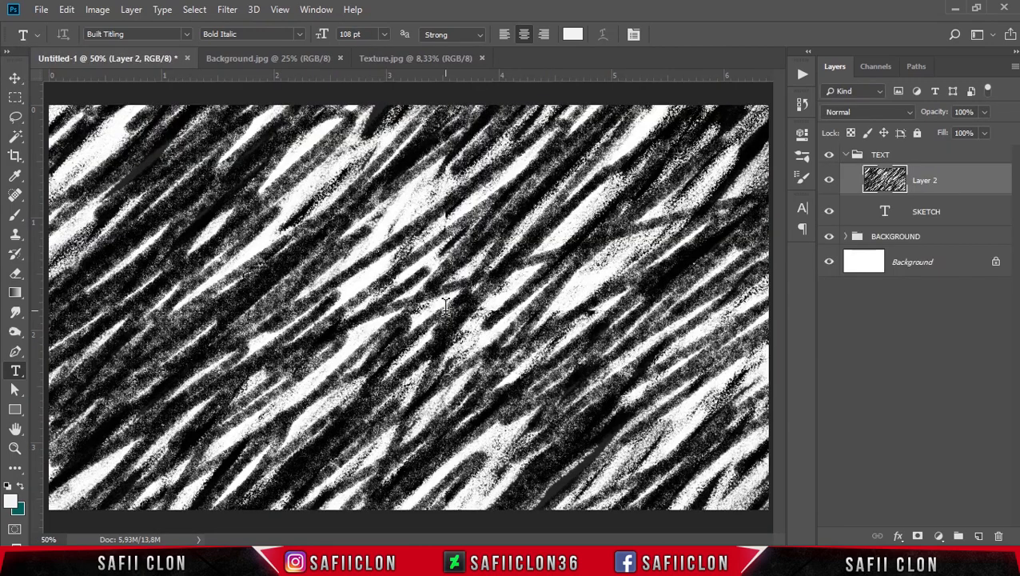
{"action": "right_click", "coordinate": [951, 181]}
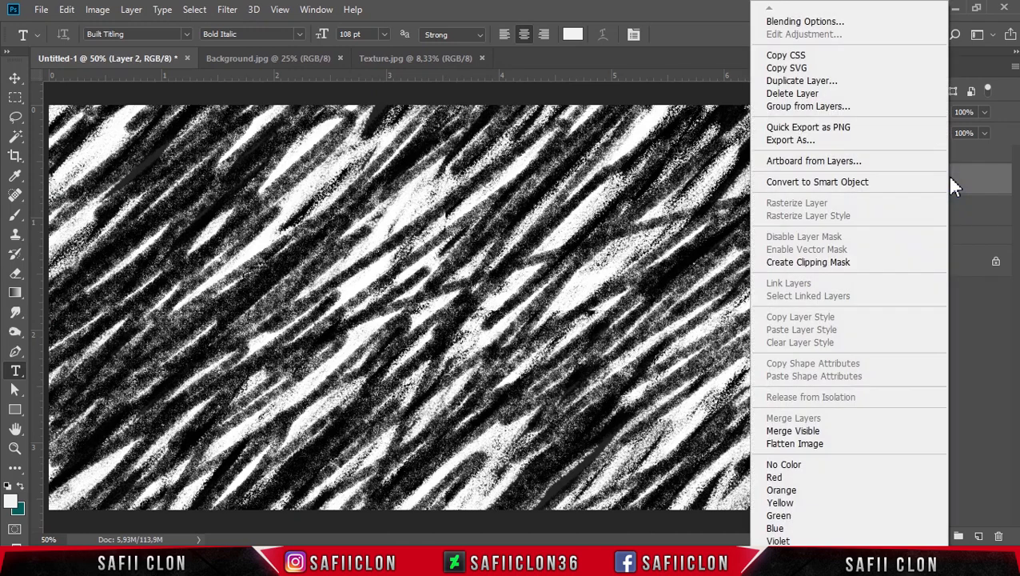
{"action": "left_click", "coordinate": [827, 263]}
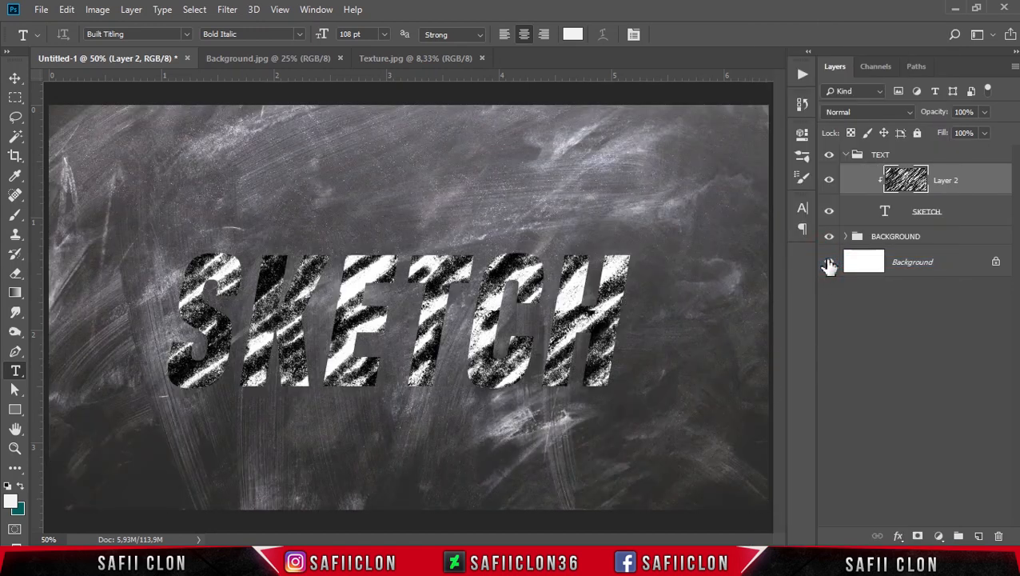
- Start a free transform on the clipped stroke texture and scale it down to about 57%
{"action": "key", "text": "ctrl+minus"}
{"action": "key", "text": "ctrl+minus"}
{"action": "key", "text": "ctrl+minus"}
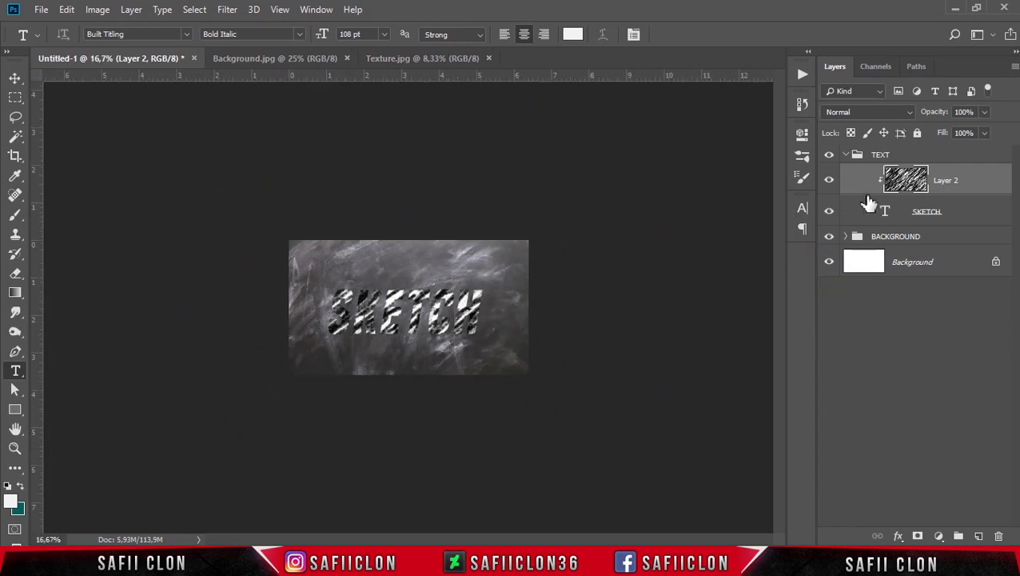
{"action": "key", "text": "ctrl+t"}
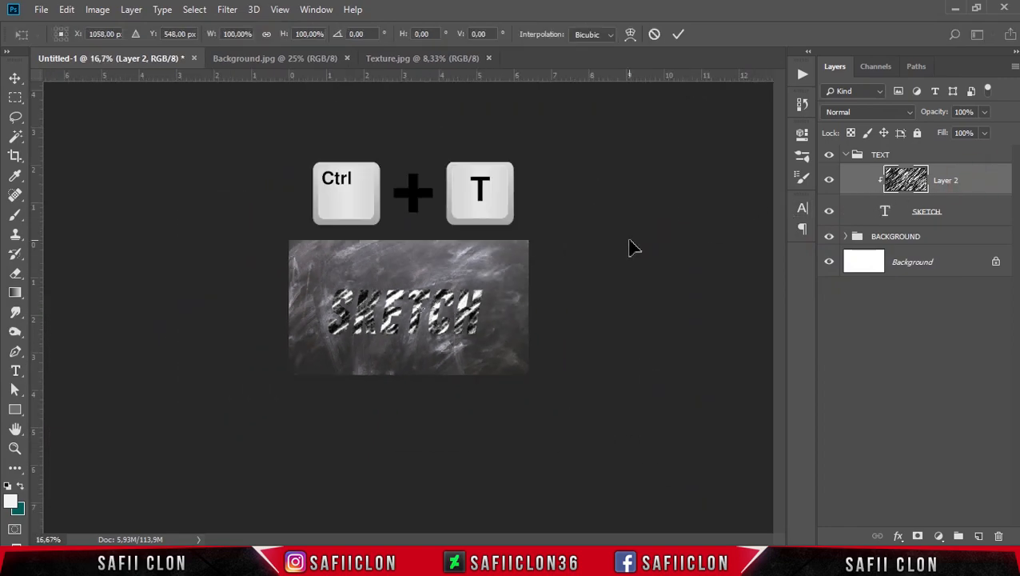
{"action": "key", "text": "ctrl+minus"}
{"action": "key", "text": "ctrl+minus"}
{"action": "key", "text": "ctrl+minus"}
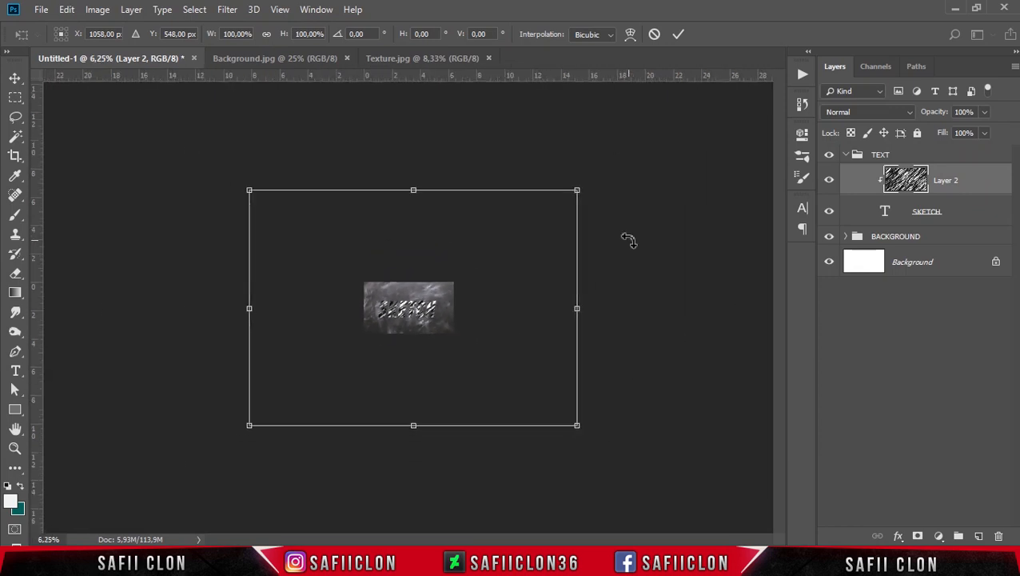
{"action": "left_click_drag", "start_coordinate": [582, 189], "coordinate": [505, 232]}
{"action": "key", "text": "ctrl+plus"}
{"action": "key", "text": "ctrl+plus"}
{"action": "key", "text": "ctrl+plus"}
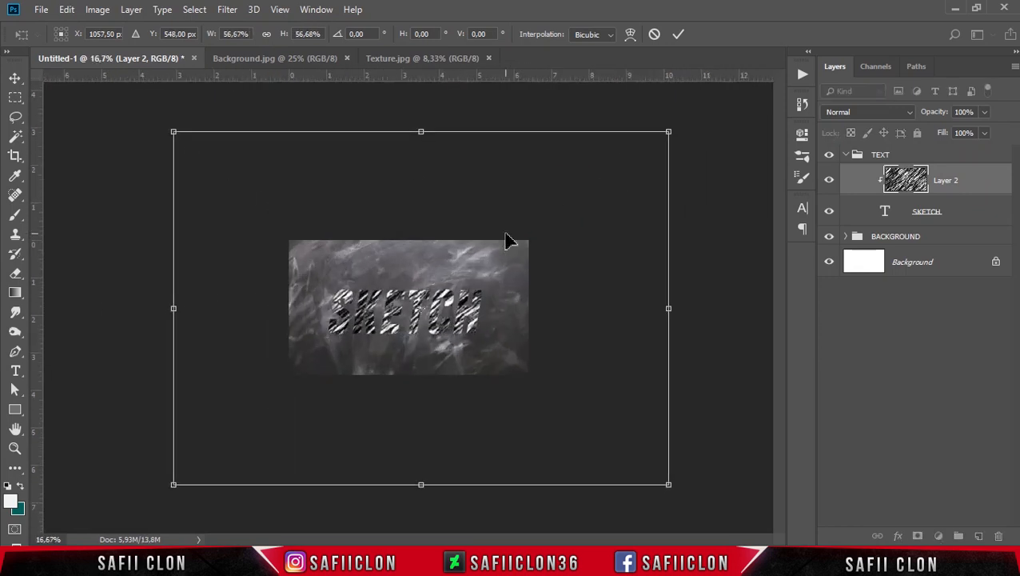
- Scale the stroke texture to about 53%, rotate it about 3.9° and shift it over the SKETCH letters
{"action": "left_click_drag", "start_coordinate": [667, 132], "coordinate": [653, 144]}
{"action": "left_click_drag", "start_coordinate": [474, 336], "coordinate": [456, 382]}
{"action": "left_click_drag", "start_coordinate": [708, 264], "coordinate": [719, 297]}
{"action": "left_click_drag", "start_coordinate": [534, 310], "coordinate": [500, 330]}
{"action": "key", "text": "ctrl+plus"}
{"action": "key", "text": "ctrl+plus"}
{"action": "key", "text": "ctrl+plus"}
{"action": "key", "text": "ctrl+minus"}
{"action": "key", "text": "ctrl+minus"}
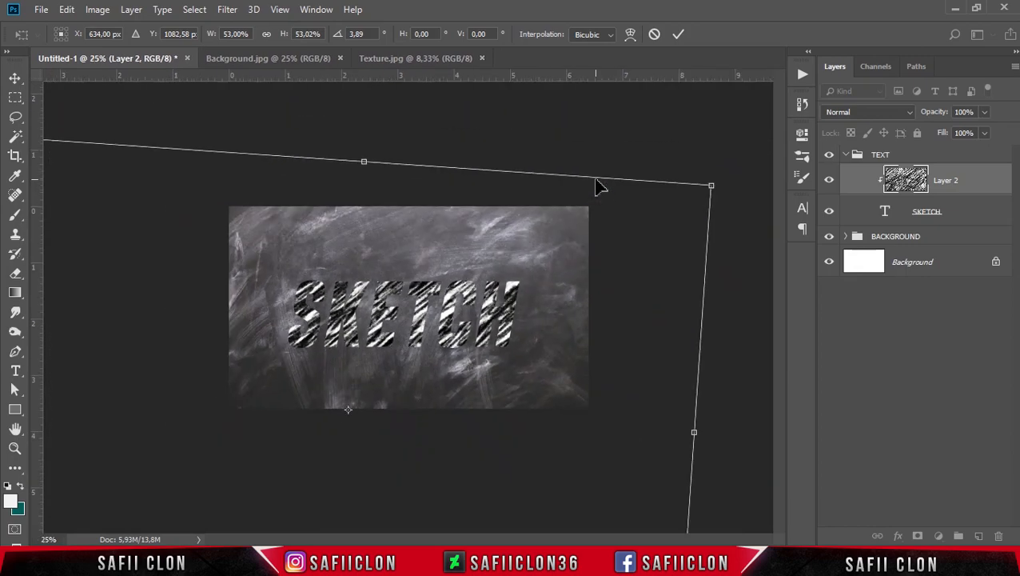
- Reduce the stroke texture to about 47%, reposition it over the letters and commit the transform
{"action": "left_click_drag", "start_coordinate": [712, 186], "coordinate": [672, 210]}
{"action": "left_click_drag", "start_coordinate": [544, 310], "coordinate": [545, 289]}
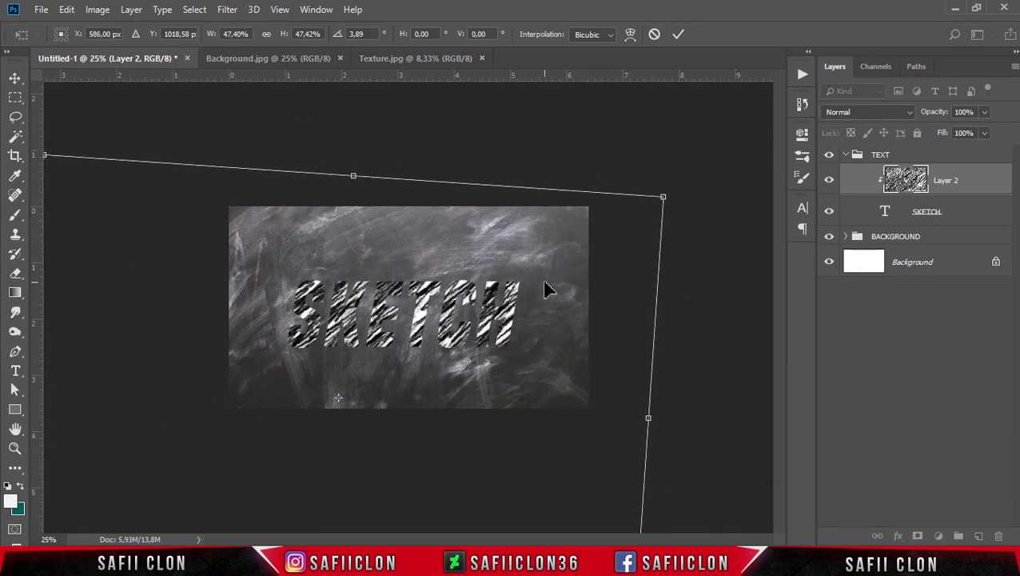
{"action": "left_click", "coordinate": [678, 36]}
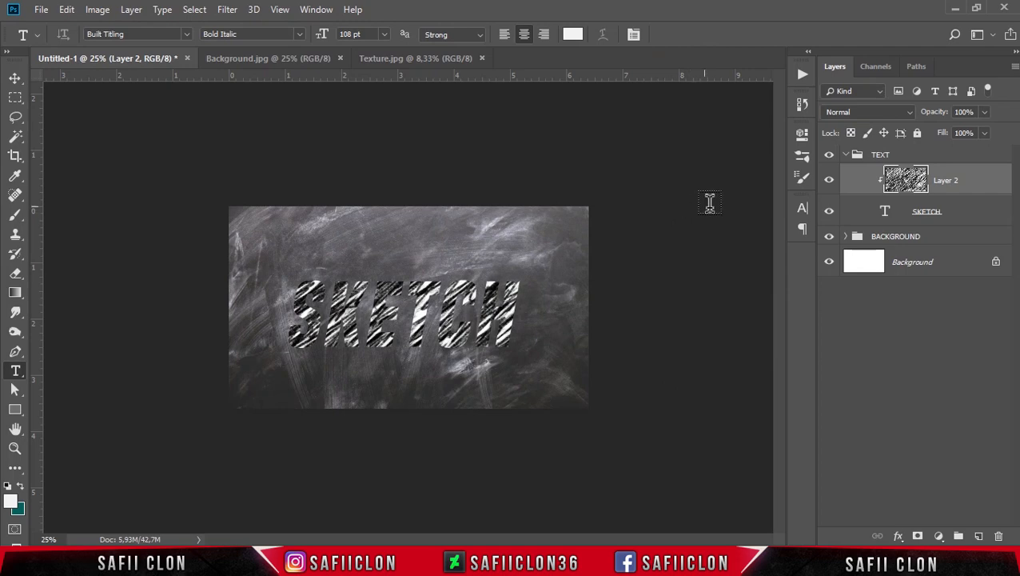
- Open Texture2.jpg and copy it into the SKETCH document above the stroke texture layer
{"action": "left_click", "coordinate": [976, 188]}
{"action": "left_click", "coordinate": [42, 10]}
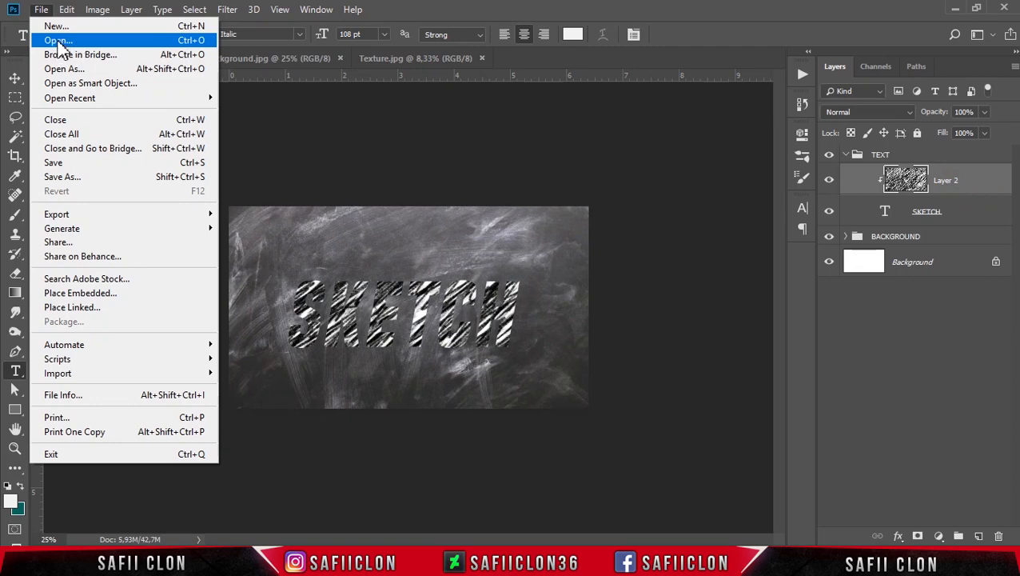
{"action": "left_click", "coordinate": [57, 39]}
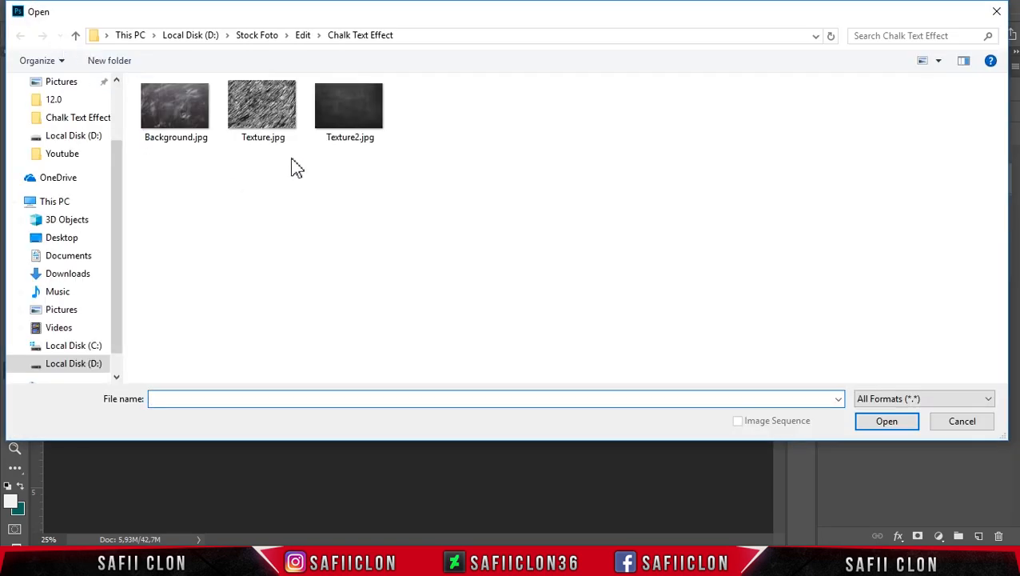
{"action": "left_click", "coordinate": [362, 117]}
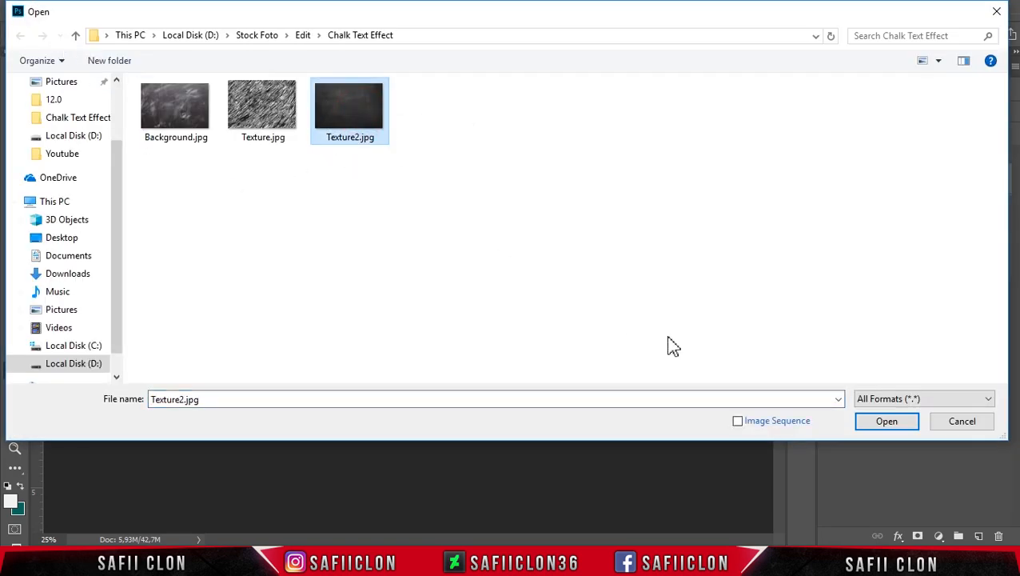
{"action": "left_click", "coordinate": [888, 421]}
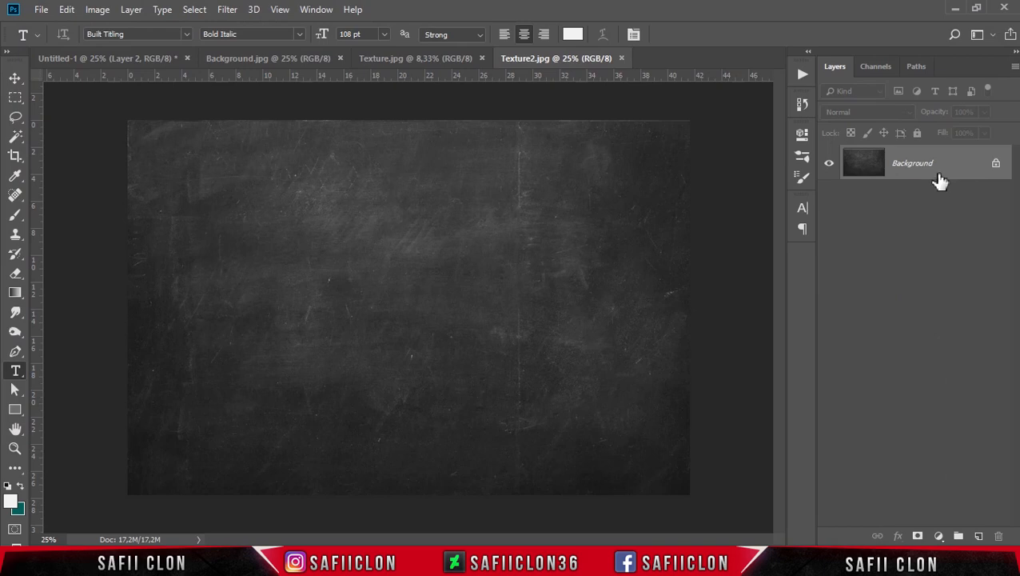
{"action": "mouse_move", "coordinate": [961, 167]}
{"action": "left_mouse_down"}
{"action": "mouse_move", "coordinate": [679, 241]}
{"action": "mouse_move", "coordinate": [401, 247]}
{"action": "mouse_move", "coordinate": [226, 142]}
{"action": "mouse_move", "coordinate": [123, 62]}
{"action": "mouse_move", "coordinate": [398, 205]}
{"action": "mouse_move", "coordinate": [445, 310]}
{"action": "left_mouse_up"}
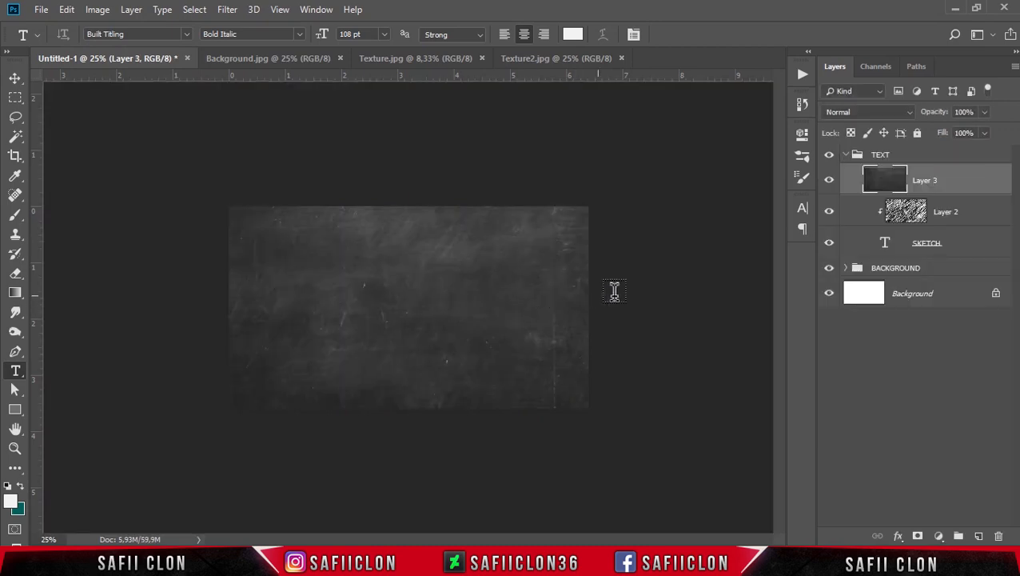
- Scale the chalkboard texture on Layer 3 to about 71%, move it to about the middle of the canvas and commit
{"action": "key", "text": "ctrl+t"}
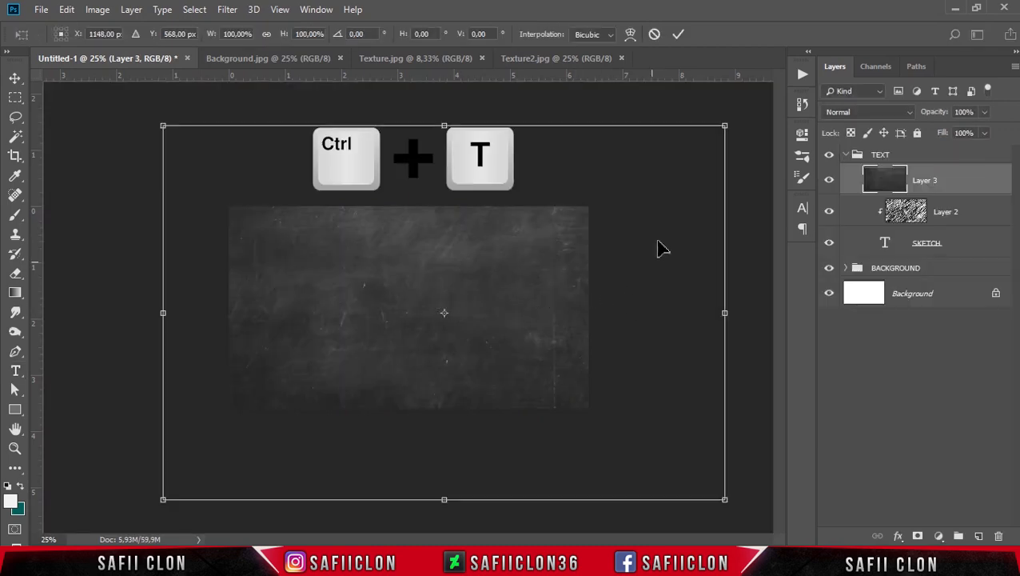
{"action": "left_click_drag", "start_coordinate": [723, 128], "coordinate": [662, 168]}
{"action": "left_click_drag", "start_coordinate": [575, 279], "coordinate": [537, 287]}
{"action": "left_click_drag", "start_coordinate": [628, 166], "coordinate": [608, 181]}
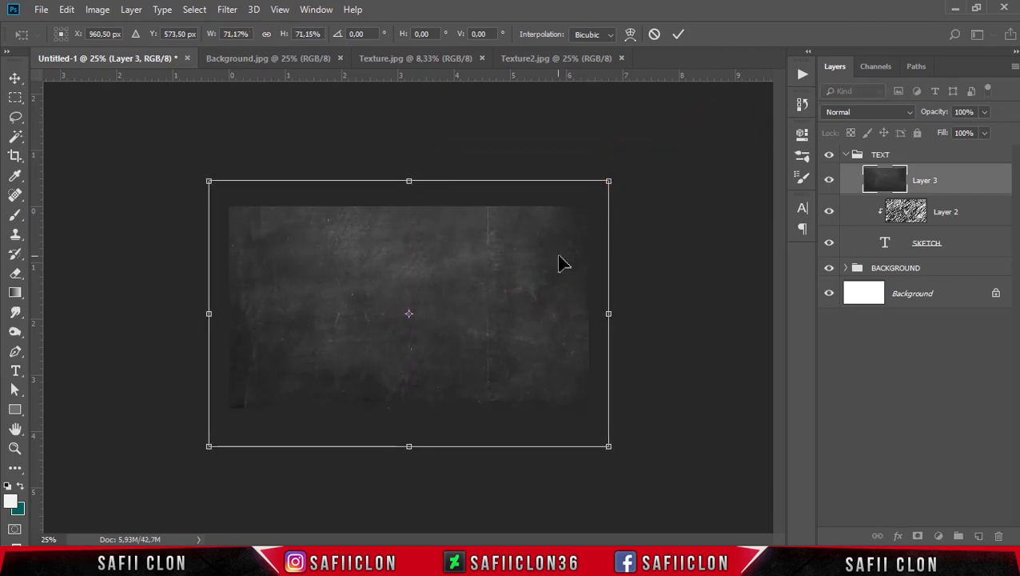
{"action": "left_click", "coordinate": [679, 34]}
{"action": "key", "text": "t"}
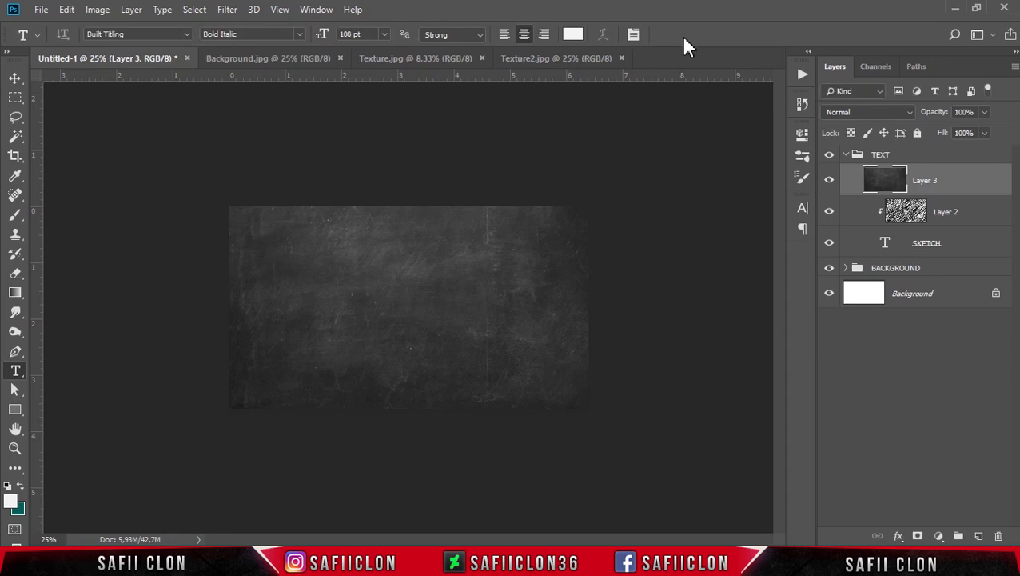
- Clip the chalkboard texture on Layer 3 to the SKETCH text and set its blend mode to Screen
{"action": "right_click", "coordinate": [951, 183]}
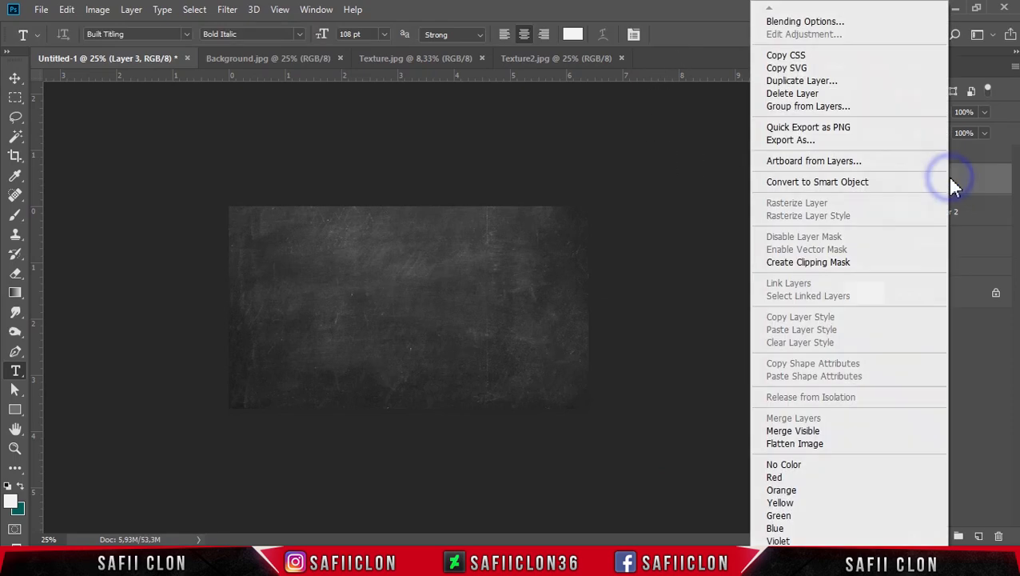
{"action": "left_click", "coordinate": [809, 264]}
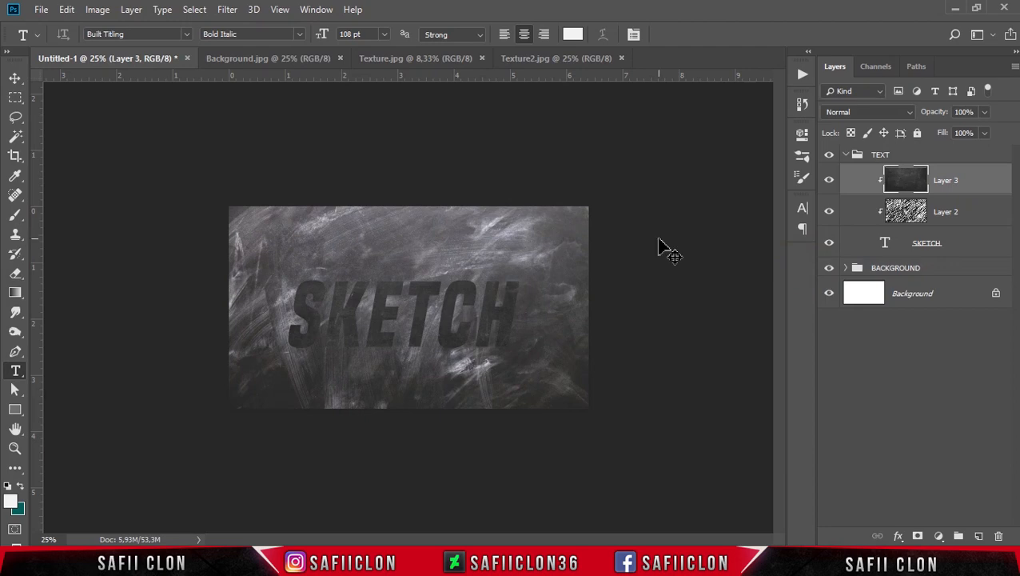
{"action": "key", "text": "ctrl+plus"}
{"action": "key", "text": "ctrl+plus"}
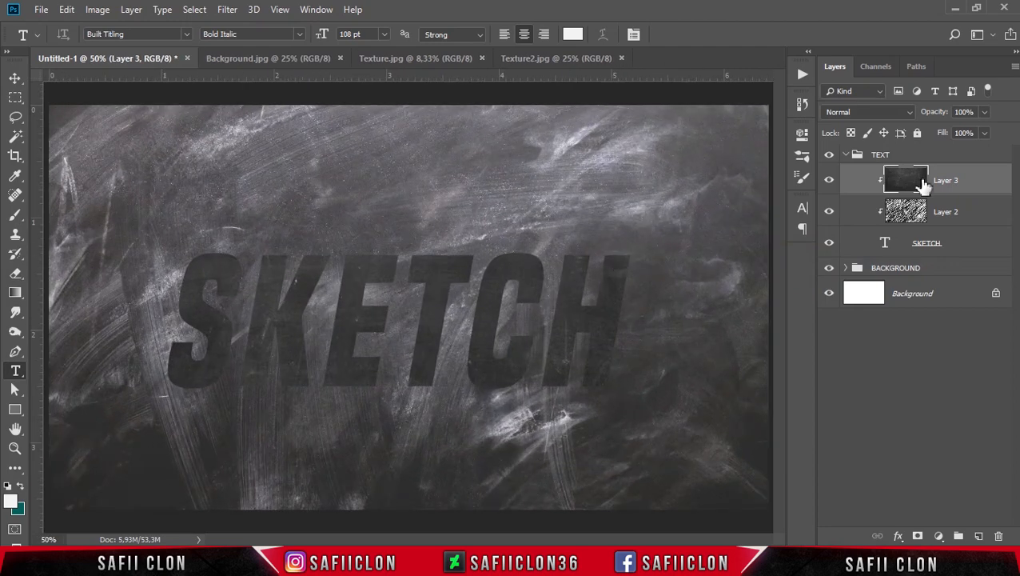
{"action": "double_click", "coordinate": [976, 187]}
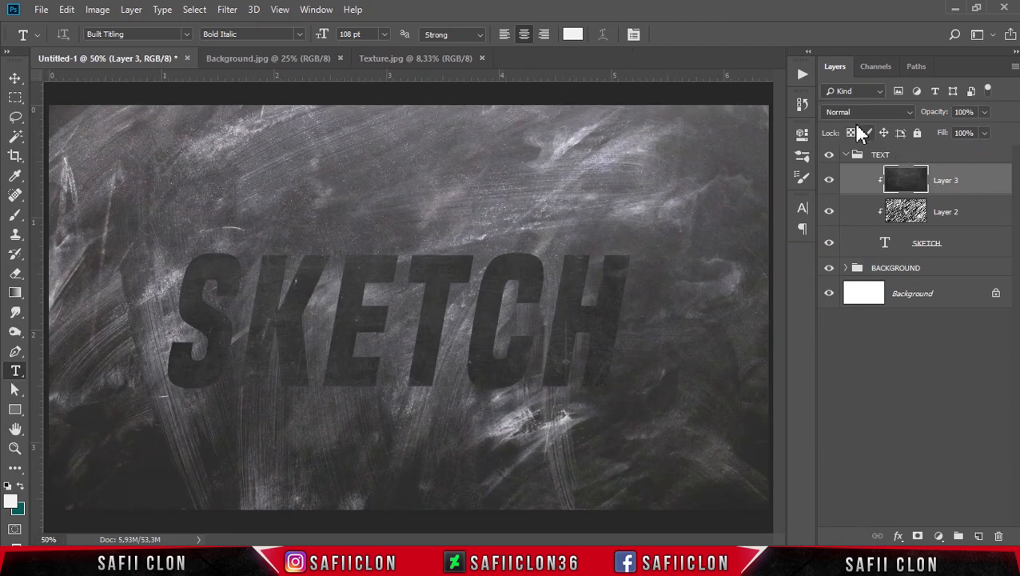
{"action": "left_click", "coordinate": [879, 112]}
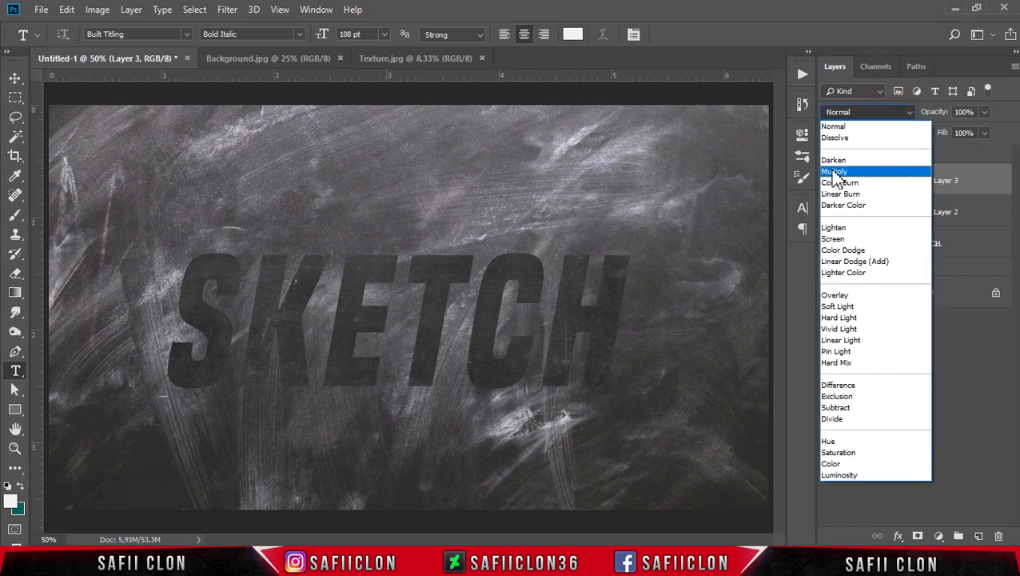
{"action": "left_click", "coordinate": [845, 240]}
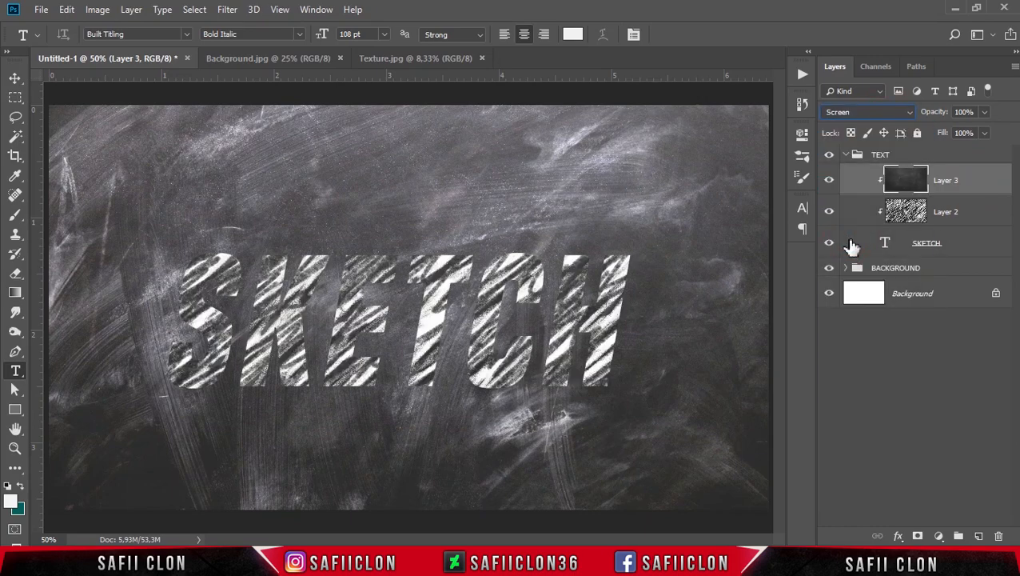
- Add a Levels adjustment layer above Layer 3 and clip it to the layers below
{"action": "left_click", "coordinate": [967, 183]}
{"action": "left_click", "coordinate": [940, 536]}
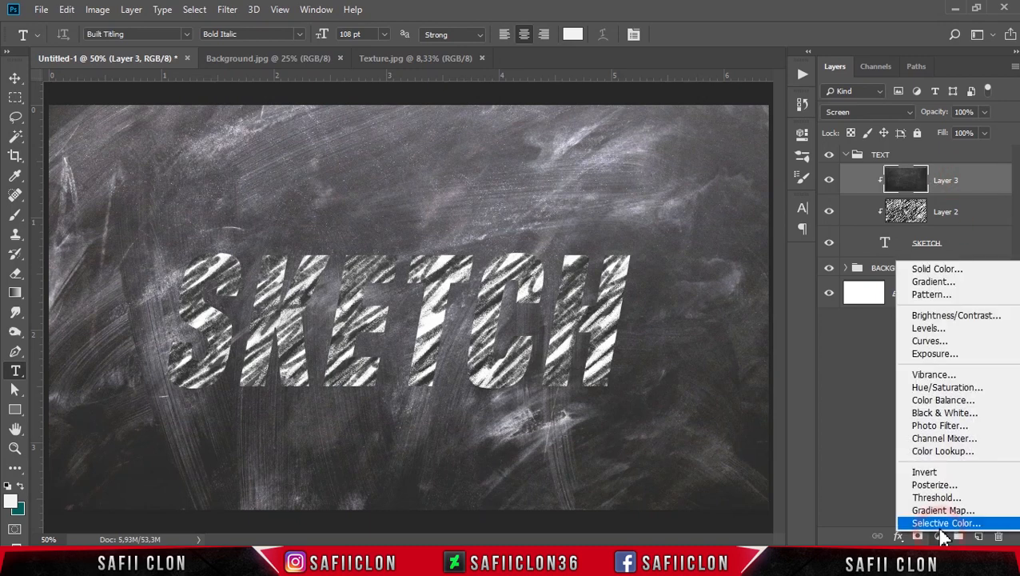
{"action": "left_click", "coordinate": [959, 334]}
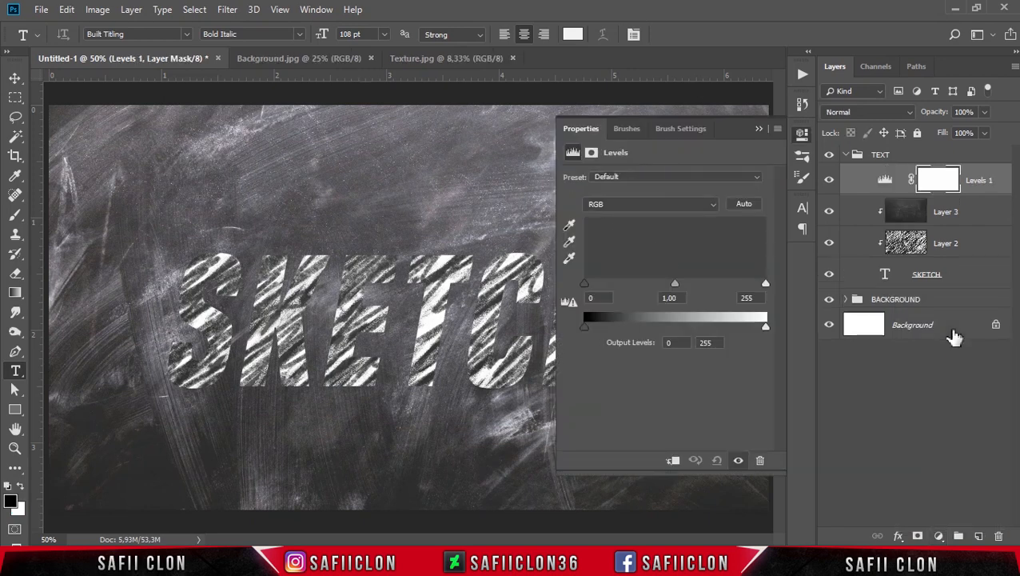
{"action": "left_click", "coordinate": [673, 462]}
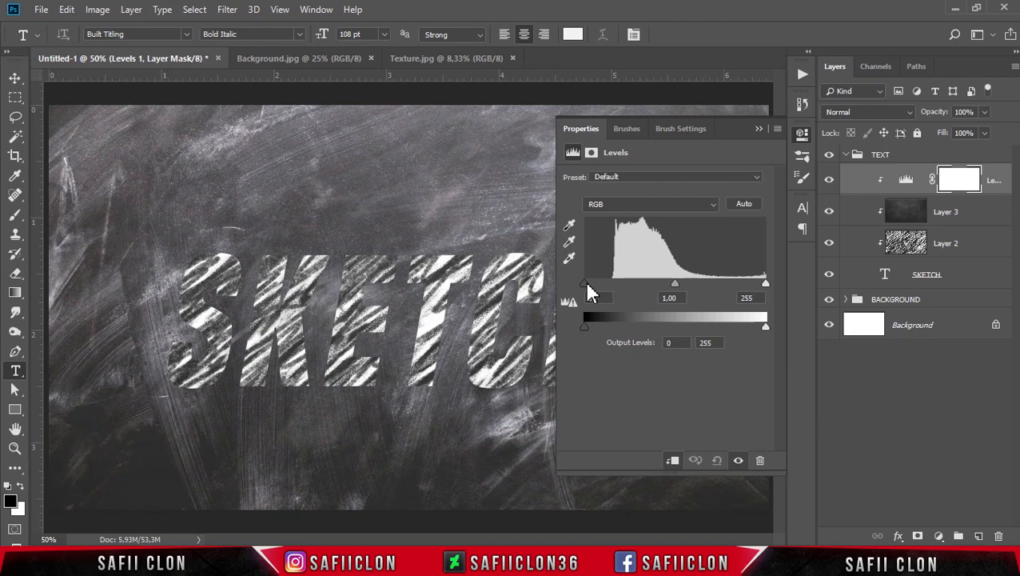
- Set the Levels black input to 21, the midtones to 0.97 and the white output to 236, and close the settings
{"action": "mouse_move", "coordinate": [590, 289]}
{"action": "left_mouse_down"}
{"action": "mouse_move", "coordinate": [633, 298]}
{"action": "mouse_move", "coordinate": [603, 289]}
{"action": "left_mouse_up"}
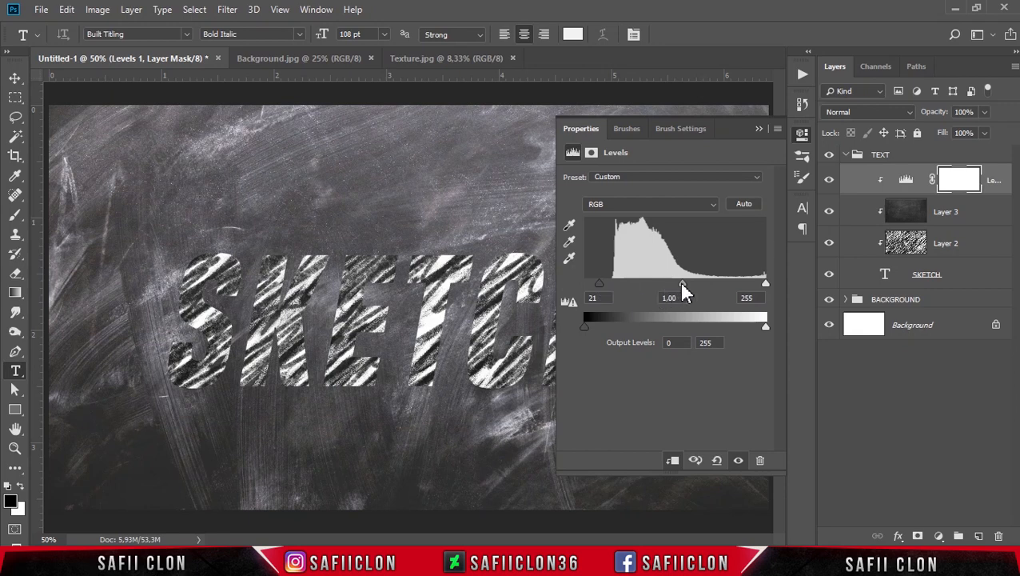
{"action": "left_click_drag", "start_coordinate": [683, 289], "coordinate": [681, 289]}
{"action": "left_click_drag", "start_coordinate": [765, 328], "coordinate": [753, 329]}
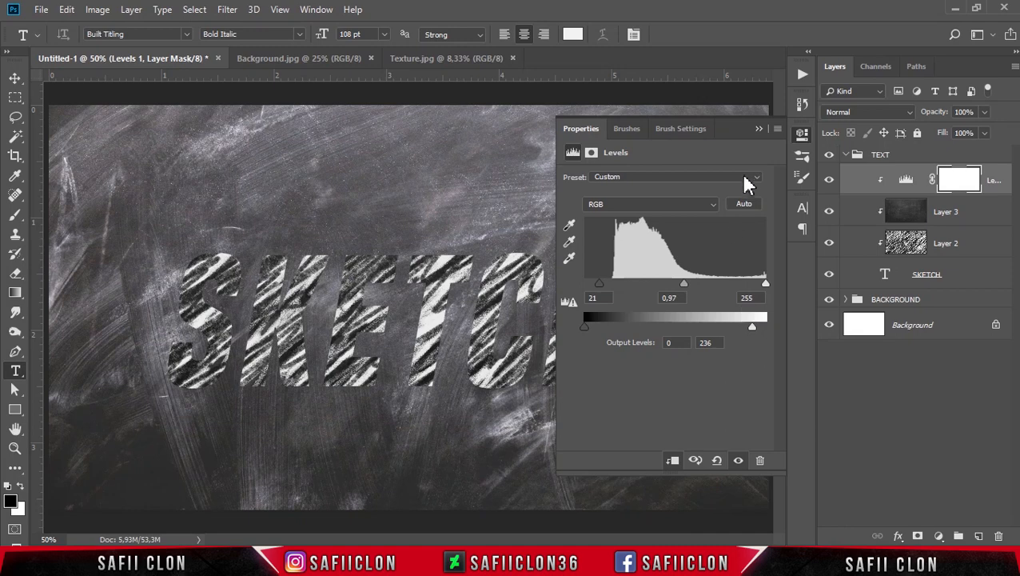
{"action": "left_click", "coordinate": [759, 127]}
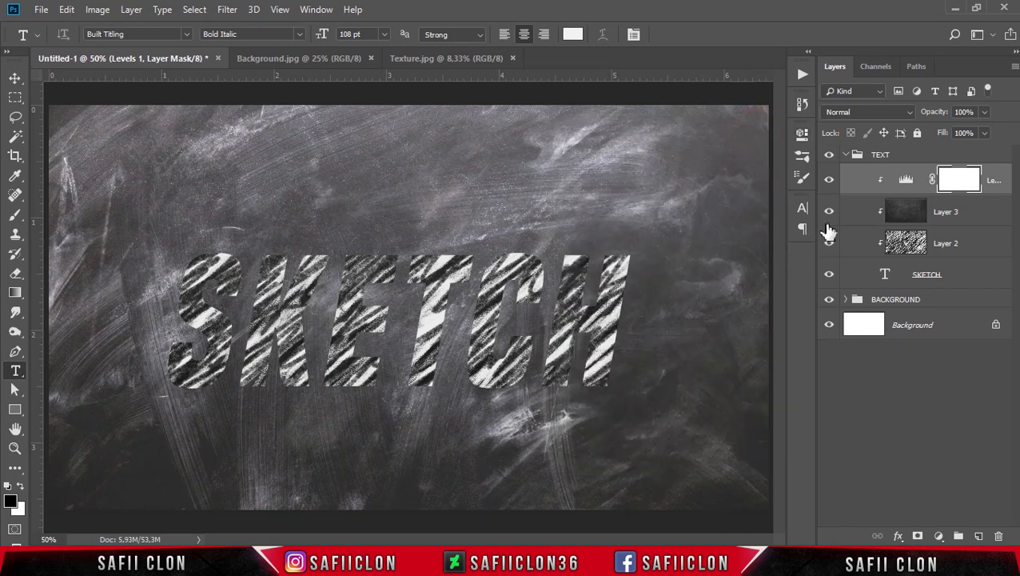
- Compare the SKETCH text with and without its Levels adjustment, and collapse the TEXT group
{"action": "left_click", "coordinate": [831, 183]}
{"action": "left_click", "coordinate": [831, 183]}
{"action": "left_click", "coordinate": [832, 183]}
{"action": "left_click", "coordinate": [832, 183]}
{"action": "left_click", "coordinate": [847, 155]}
{"action": "left_click", "coordinate": [846, 155]}
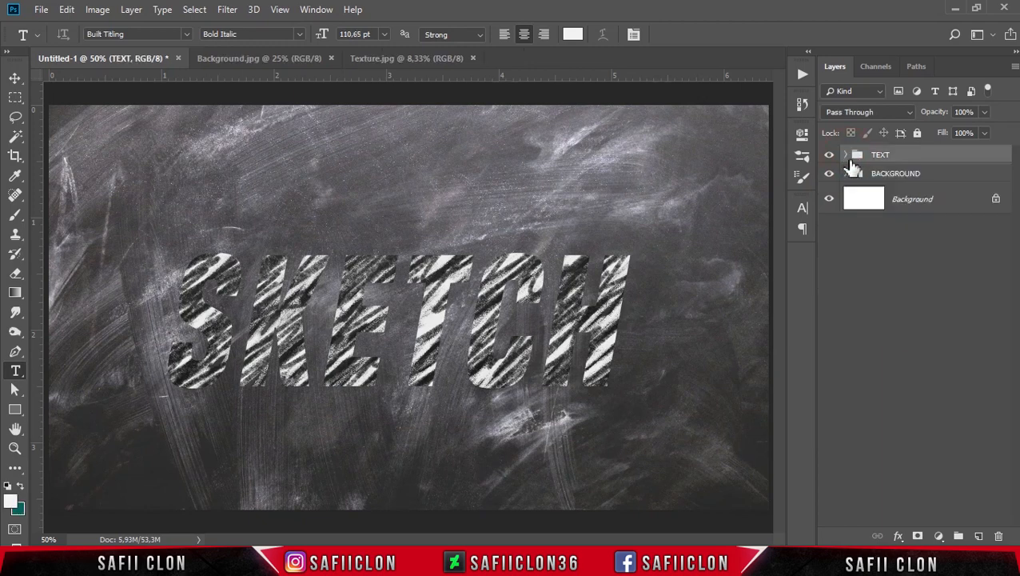
- Add a Brightness/Contrast adjustment layer above Layer 1 inside the BACKGROUND group
{"action": "left_click", "coordinate": [931, 176]}
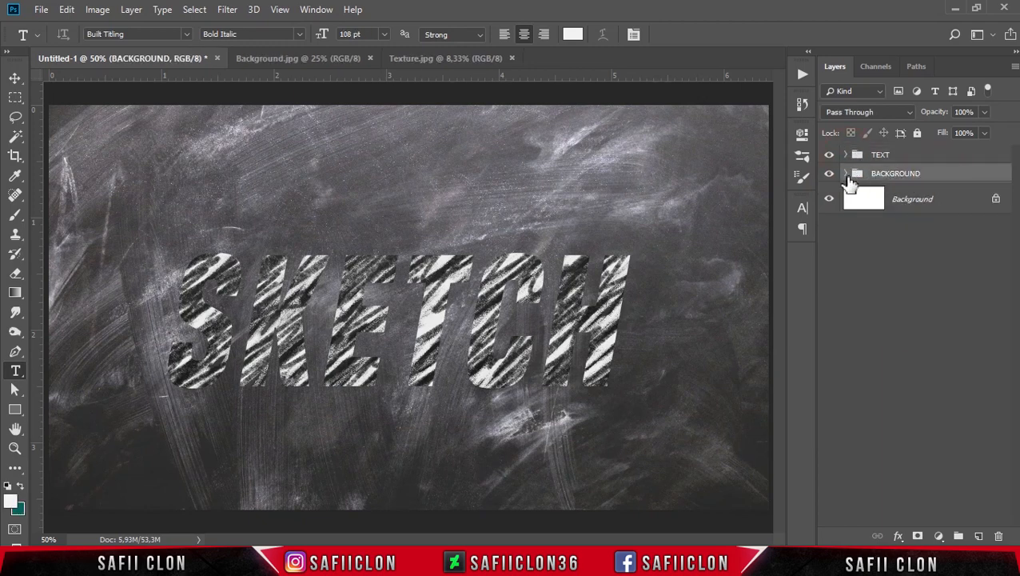
{"action": "left_click", "coordinate": [847, 173]}
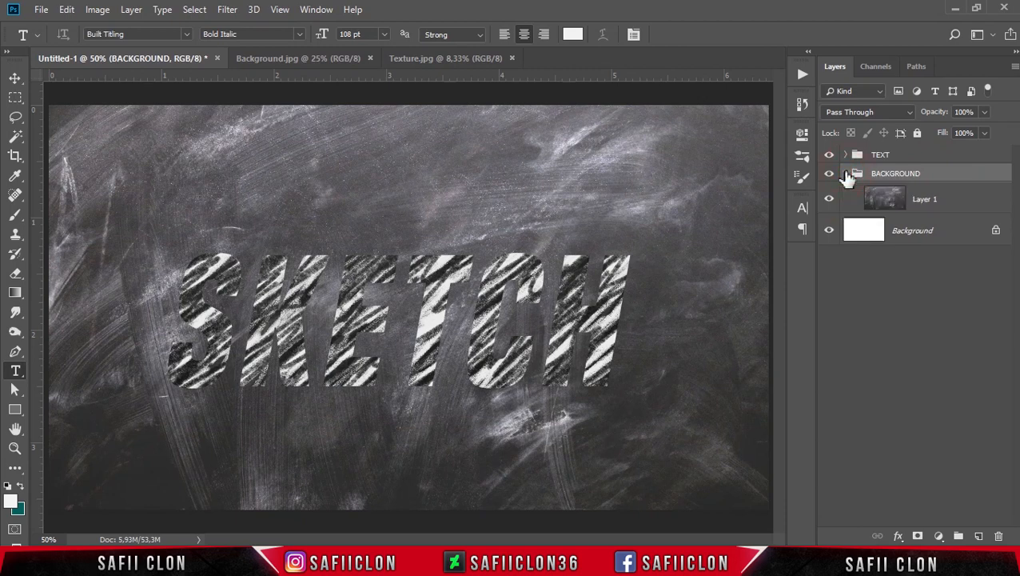
{"action": "left_click", "coordinate": [957, 204]}
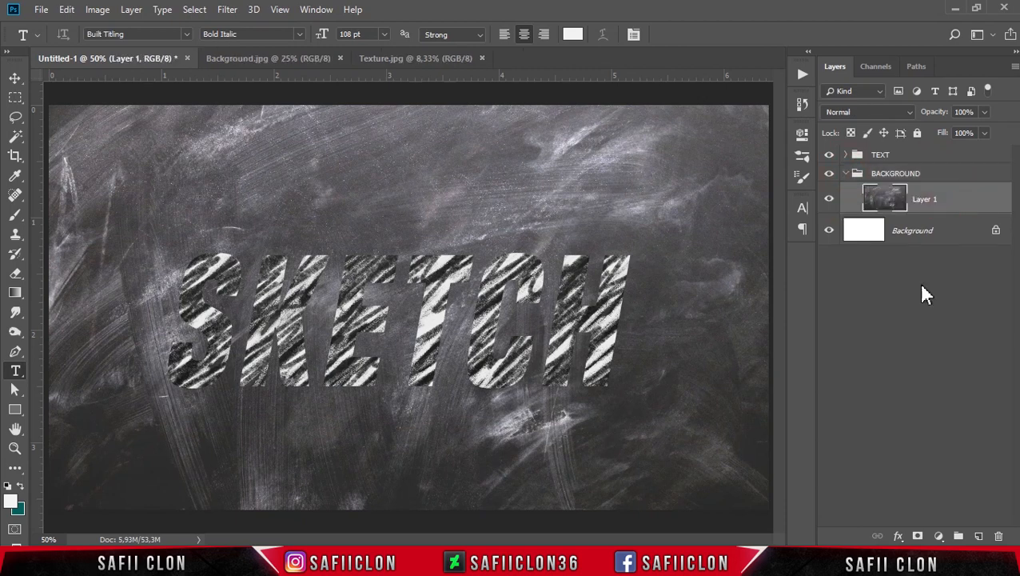
{"action": "left_click", "coordinate": [938, 536]}
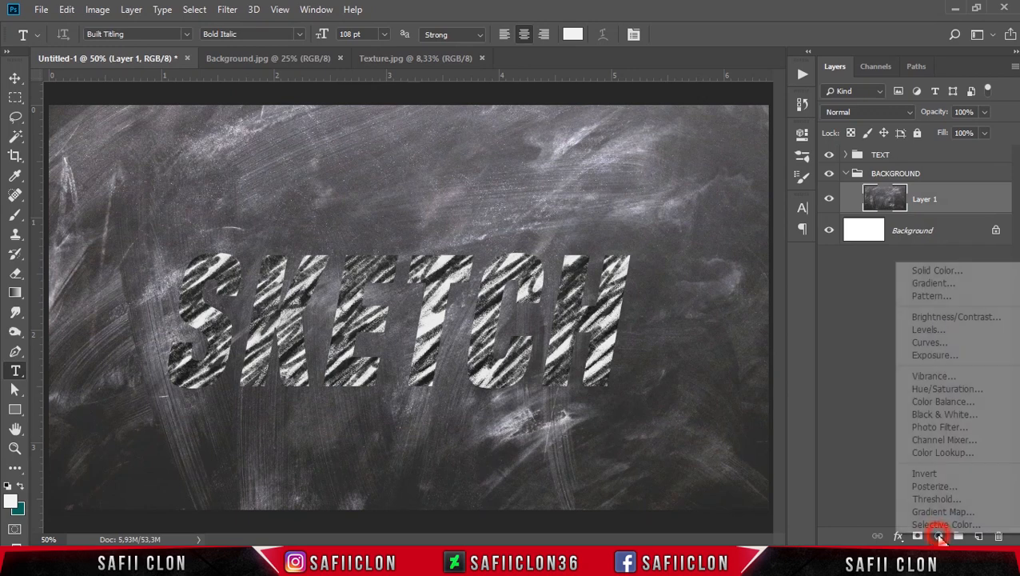
{"action": "left_click", "coordinate": [937, 320]}
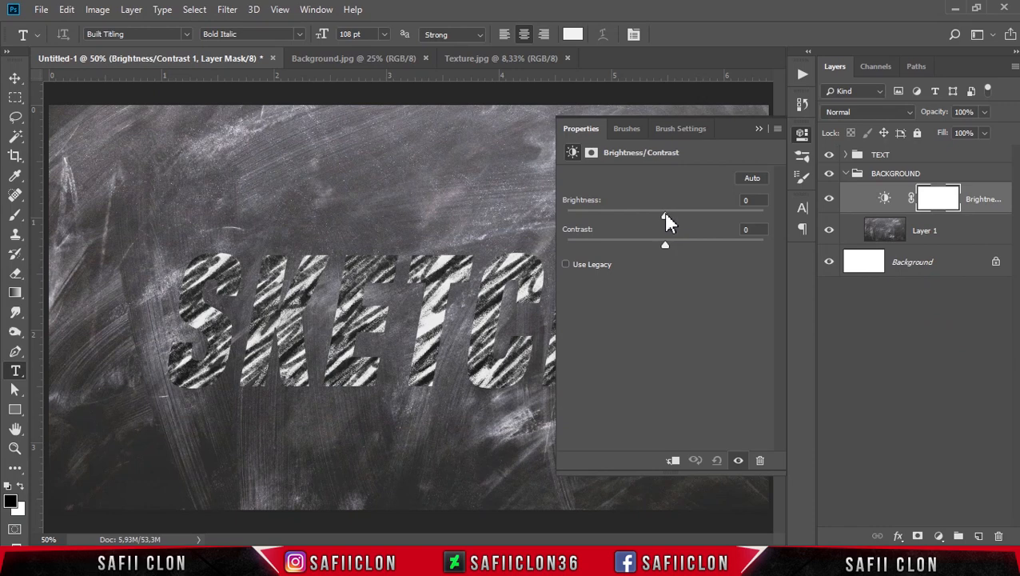
- Set the background adjustment's brightness to -71, raise its contrast moderately and close the settings
{"action": "left_click_drag", "start_coordinate": [665, 214], "coordinate": [615, 211]}
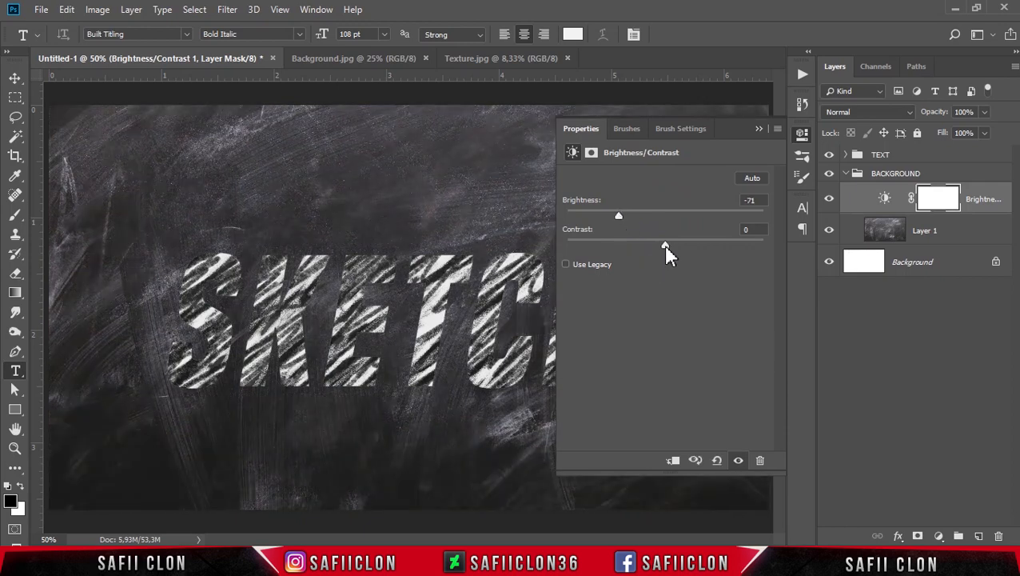
{"action": "left_click_drag", "start_coordinate": [664, 245], "coordinate": [689, 248]}
{"action": "left_click", "coordinate": [759, 129]}
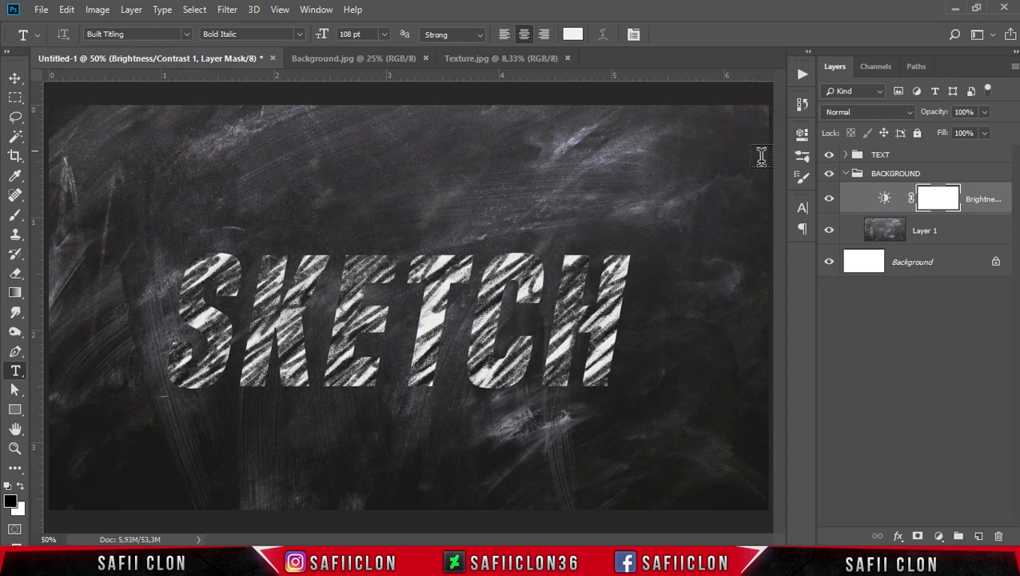
- Add a Levels adjustment layer directly above Layer 1, below the Brightness/Contrast layer
{"action": "left_click", "coordinate": [951, 238]}
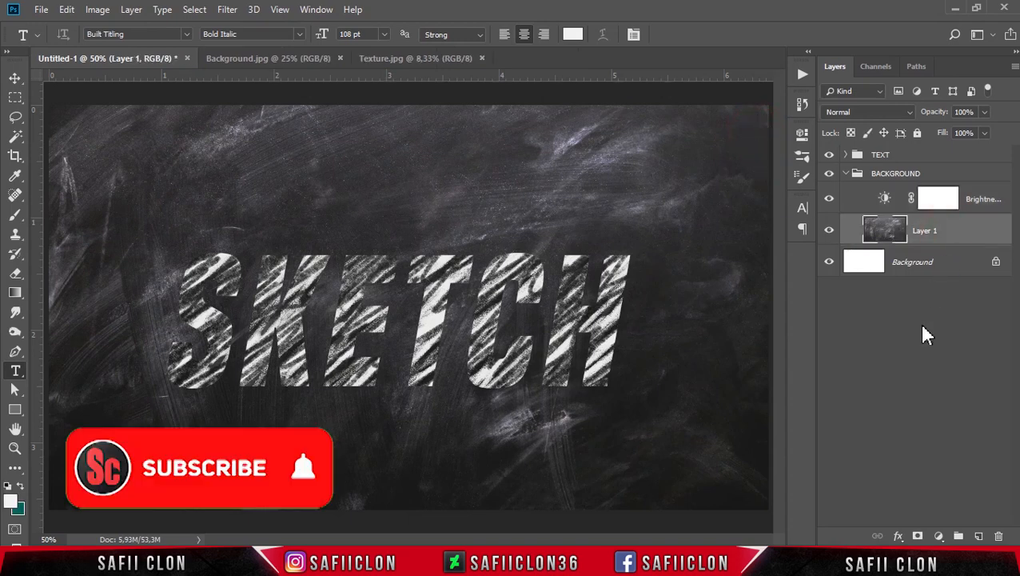
{"action": "left_click", "coordinate": [939, 537]}
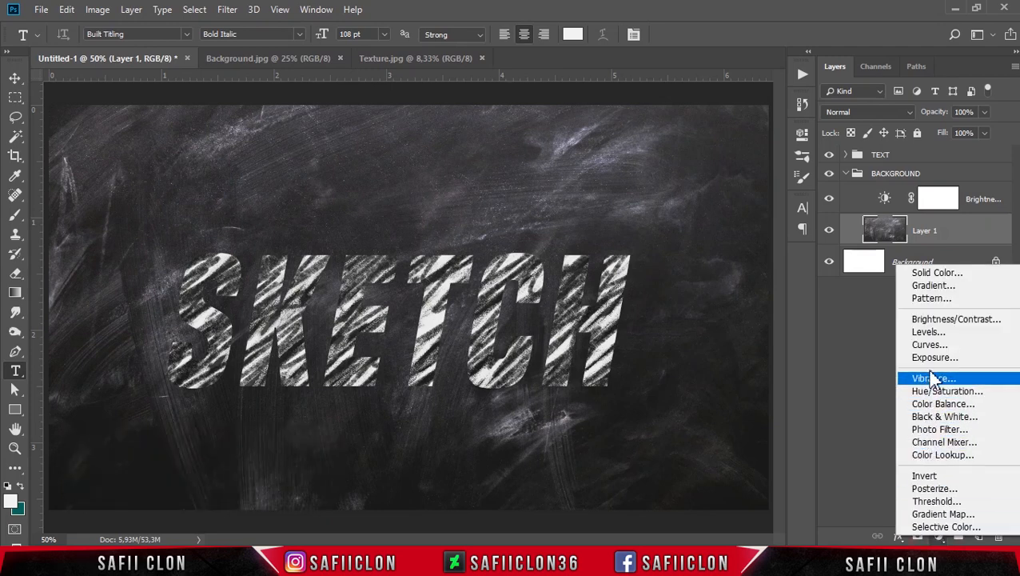
{"action": "left_click", "coordinate": [938, 335]}
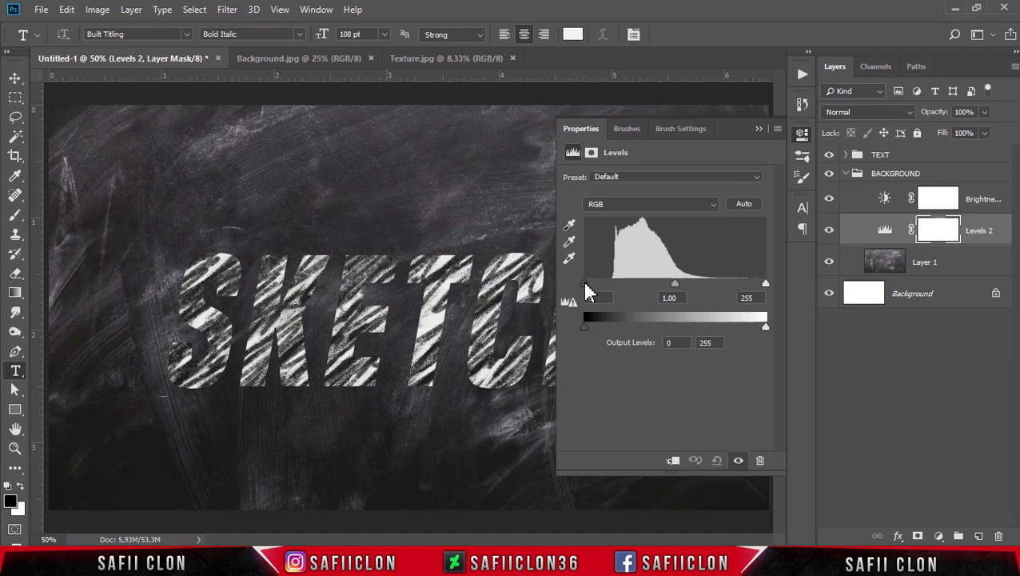
- Set the background Levels midtones to 0.91, the white input to 230 and the white output to 233, and close the settings
{"action": "left_click_drag", "start_coordinate": [676, 286], "coordinate": [680, 286]}
{"action": "left_click_drag", "start_coordinate": [766, 284], "coordinate": [752, 286]}
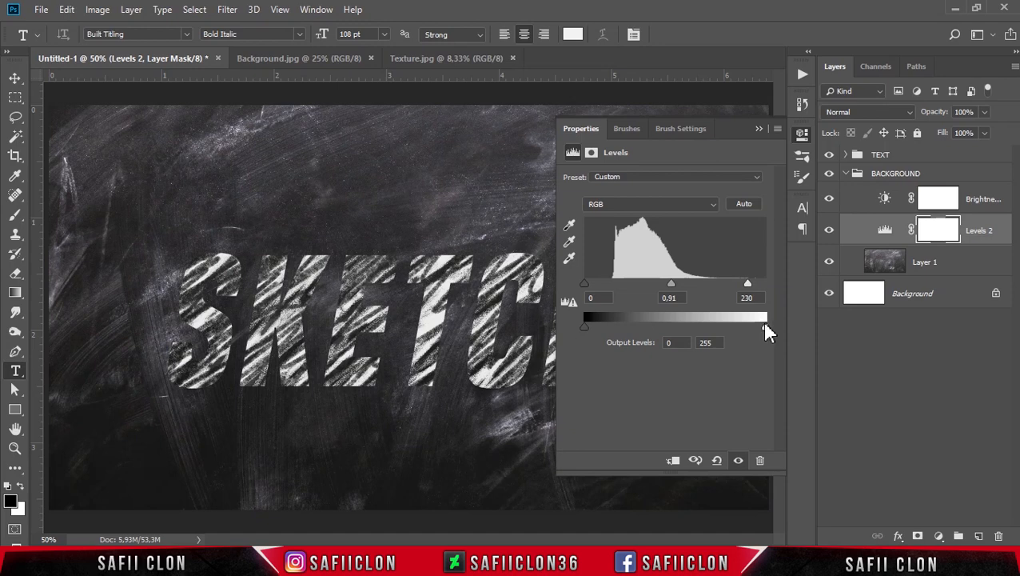
{"action": "left_click_drag", "start_coordinate": [768, 334], "coordinate": [756, 346]}
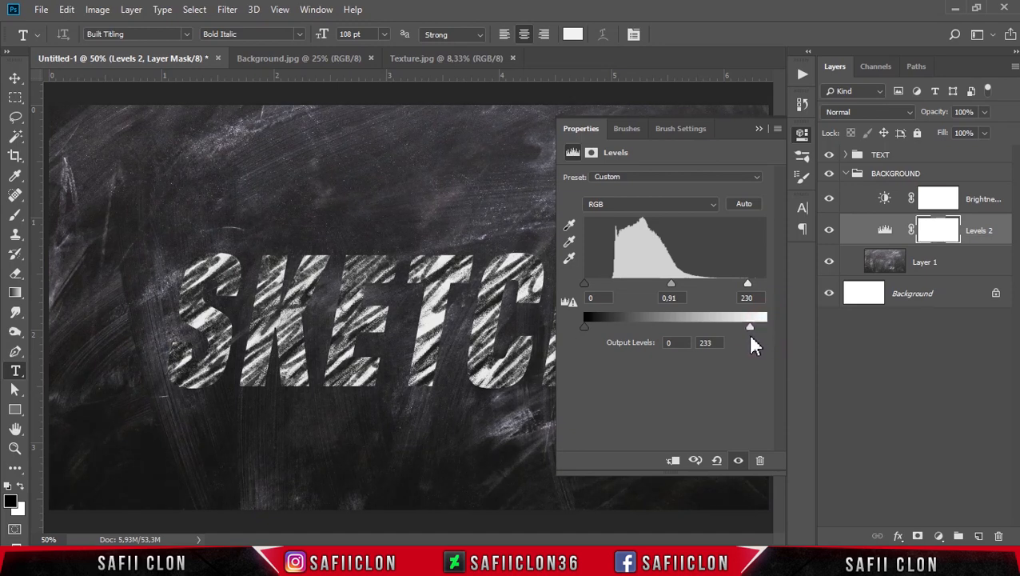
{"action": "left_click", "coordinate": [759, 128]}
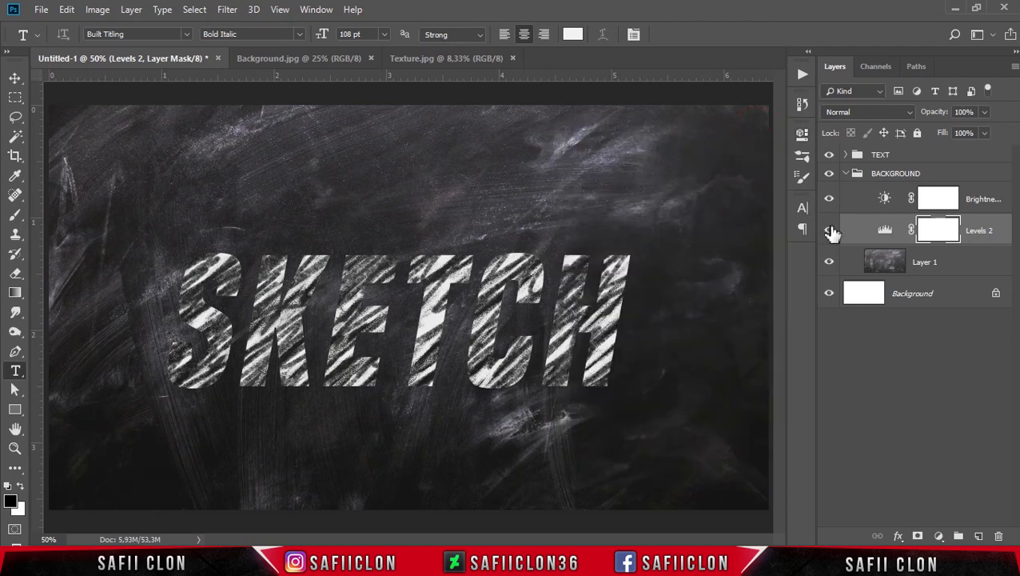
- Compare the chalkboard with and without the Levels 2 adjustment, and collapse the BACKGROUND group
{"action": "left_click", "coordinate": [832, 231]}
{"action": "left_click", "coordinate": [833, 232]}
{"action": "left_click", "coordinate": [833, 232]}
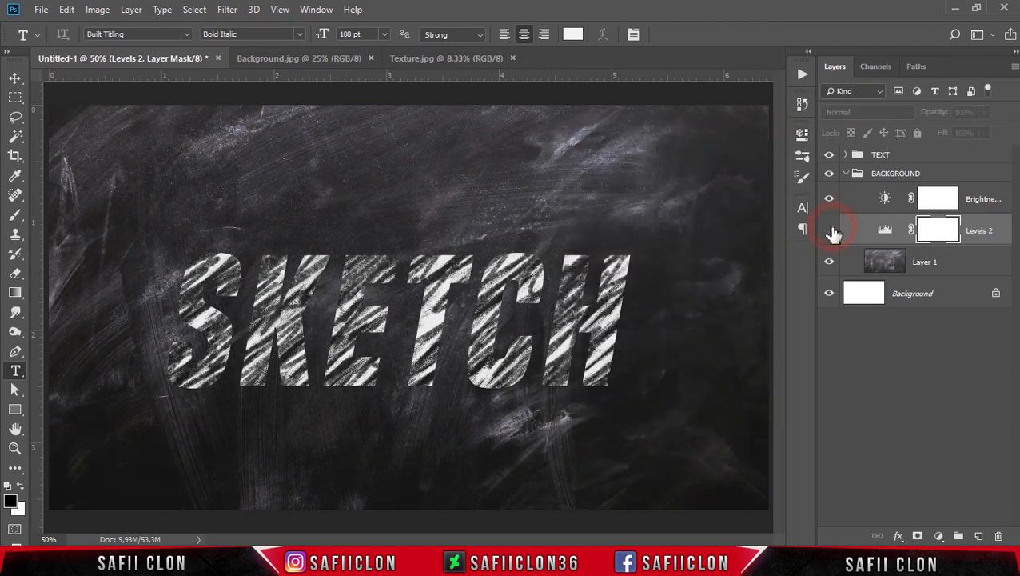
{"action": "left_click", "coordinate": [833, 232]}
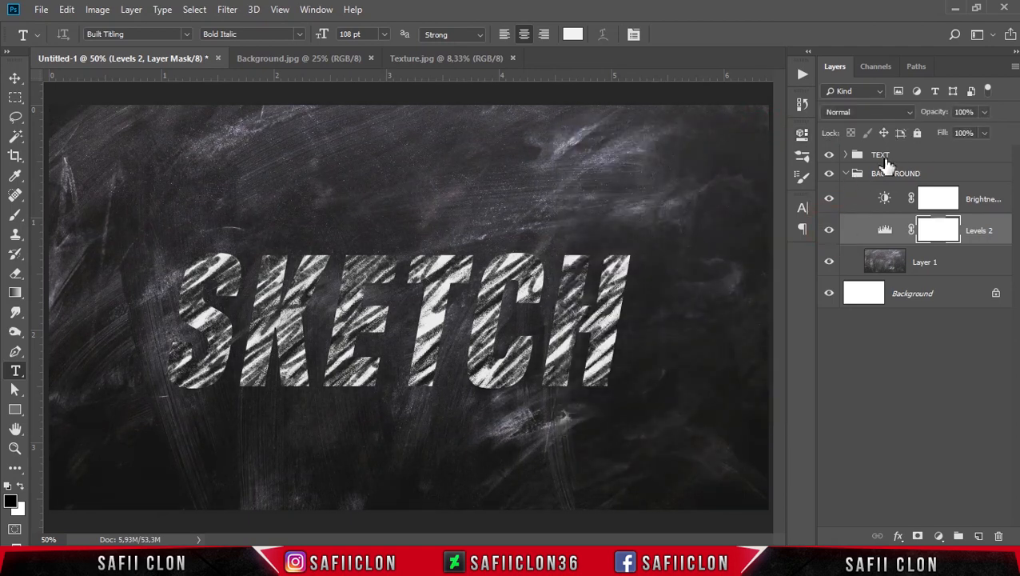
{"action": "left_click", "coordinate": [899, 176]}
{"action": "left_click", "coordinate": [846, 174]}
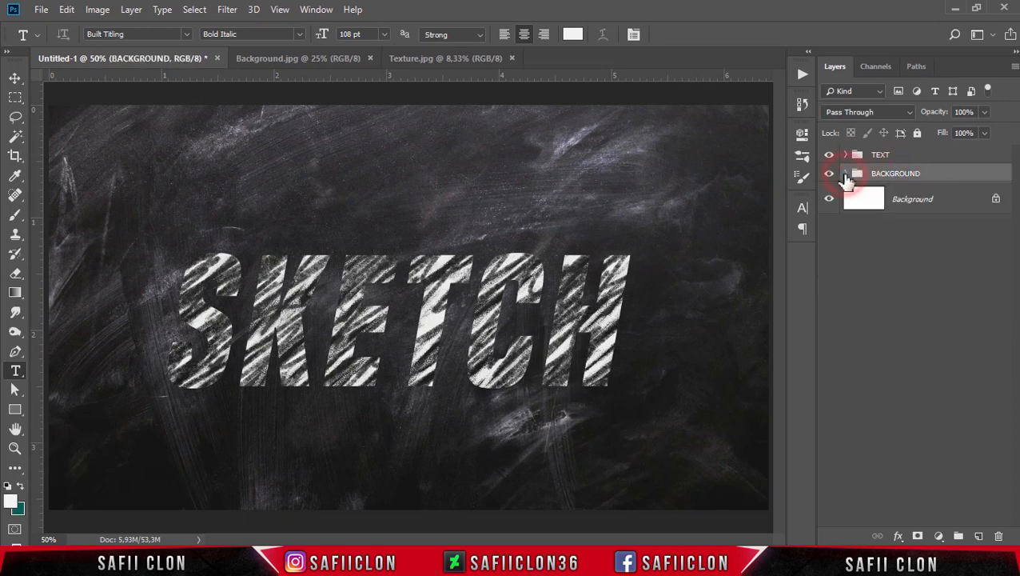
- Duplicate the TEXT group within the same document, keeping the proposed name TEXT copy
{"action": "left_click", "coordinate": [916, 156]}
{"action": "right_click", "coordinate": [915, 158]}
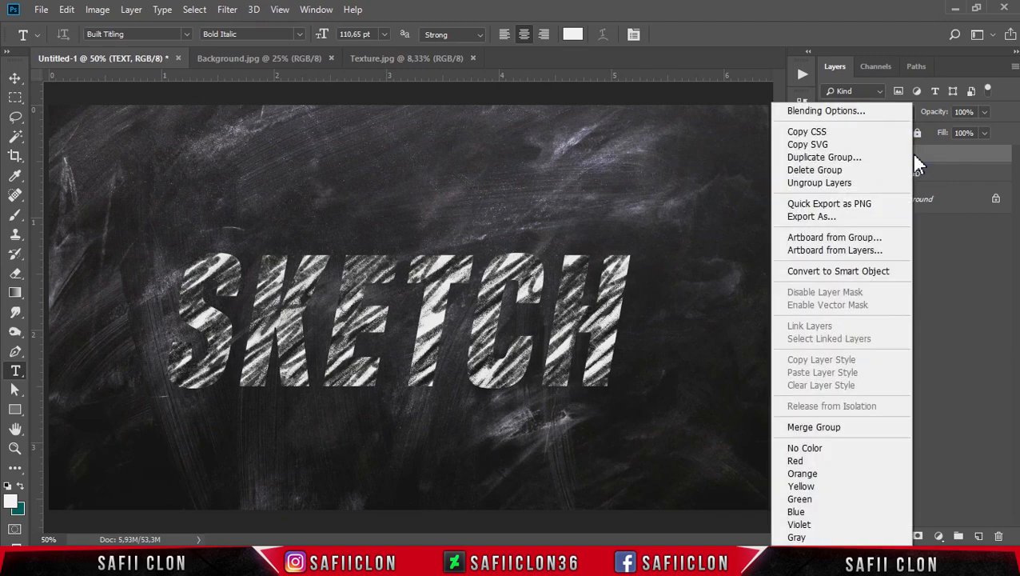
{"action": "left_click", "coordinate": [838, 158]}
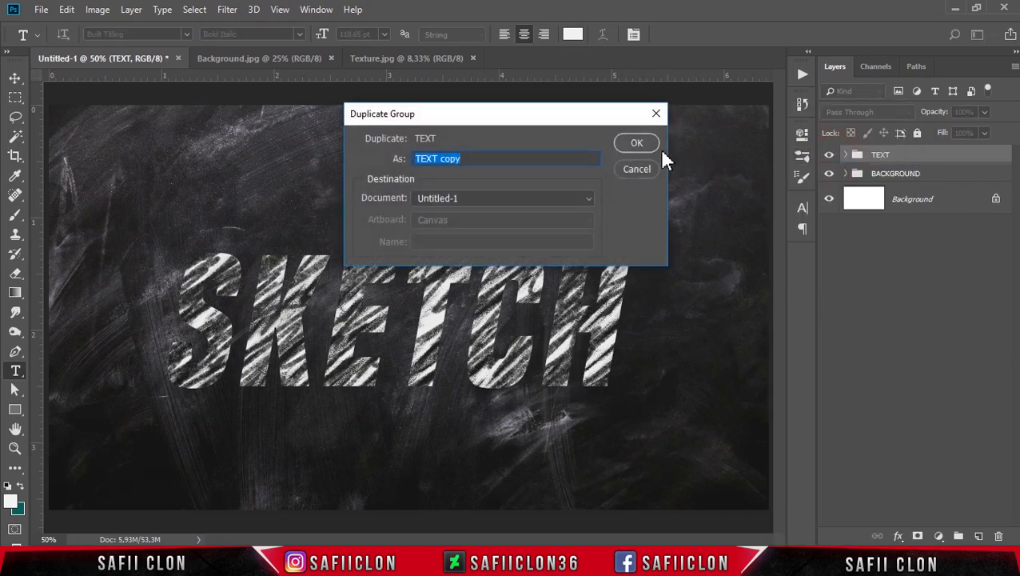
{"action": "left_click", "coordinate": [637, 144]}
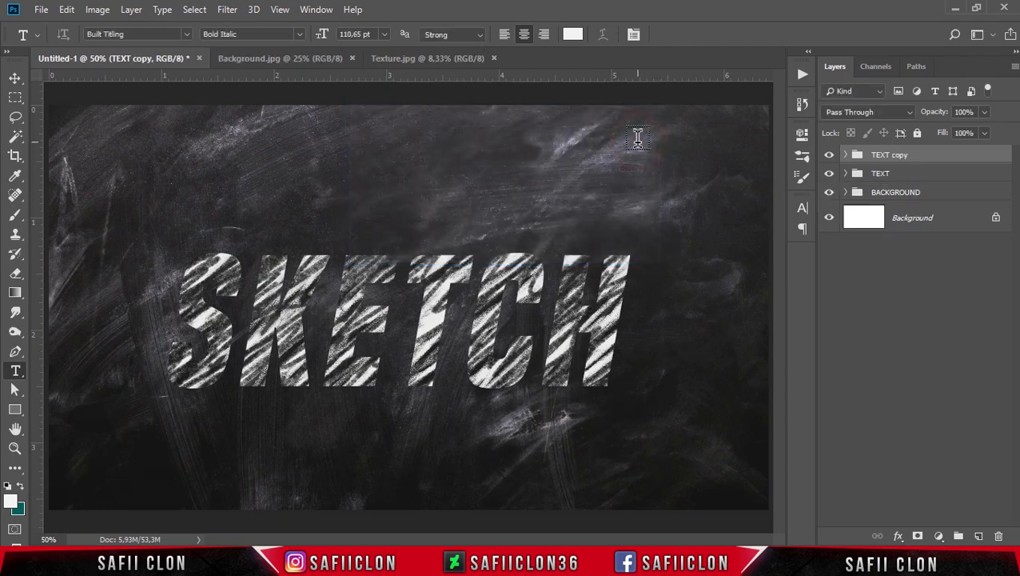
- Rename the duplicated group as SHADOW and place it between the TEXT and BACKGROUND groups
{"action": "double_click", "coordinate": [887, 155]}
{"action": "type", "text": "SHADOW"}
{"action": "left_click", "coordinate": [952, 158]}
{"action": "left_click_drag", "start_coordinate": [933, 159], "coordinate": [935, 185]}
{"action": "left_click", "coordinate": [919, 178]}
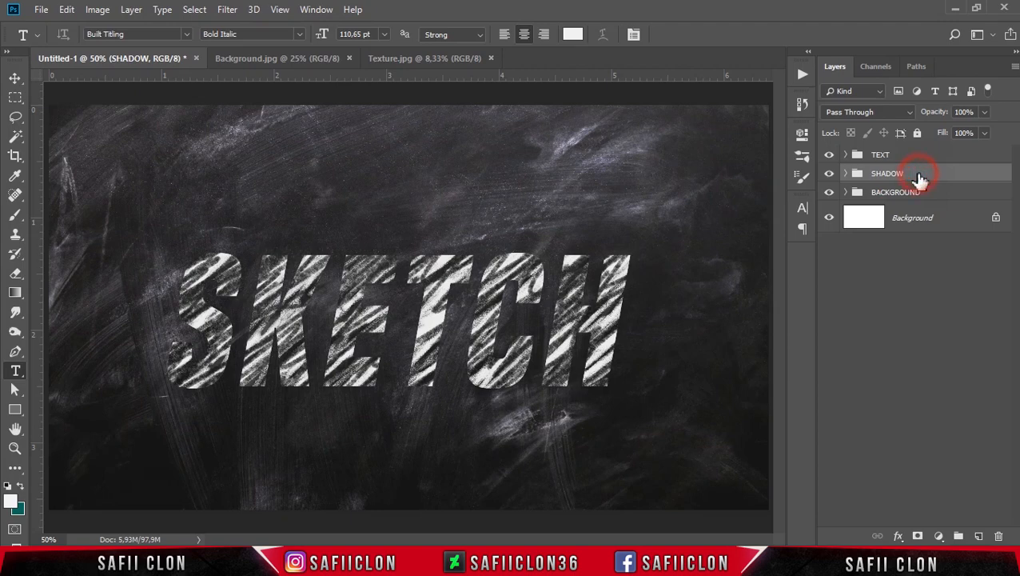
- Transform the SHADOW group by nudging it 8 px right and 8 px down, and commit the move
{"action": "key", "text": "ctrl+t"}
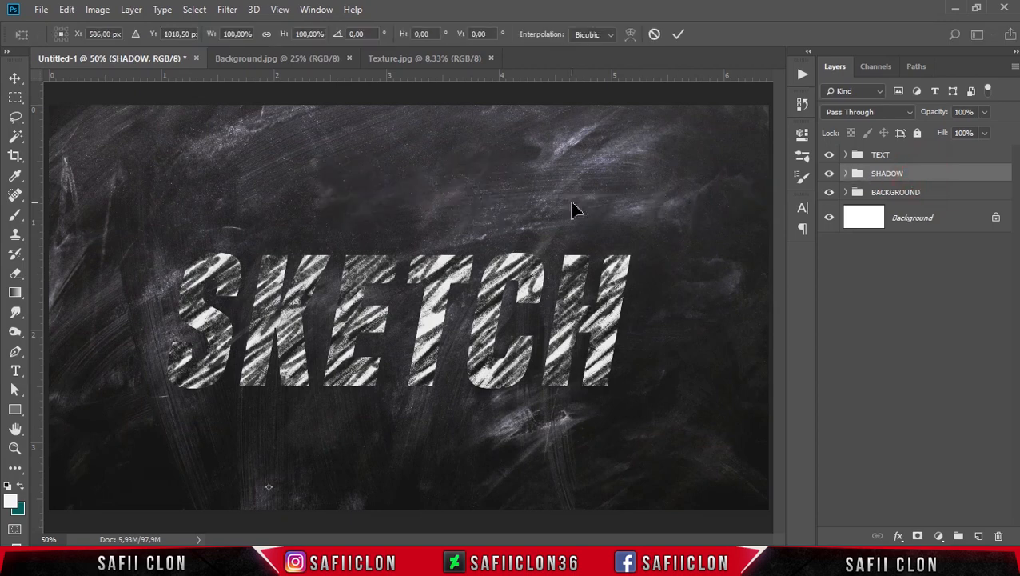
{"action": "key", "text": "ctrl+plus"}
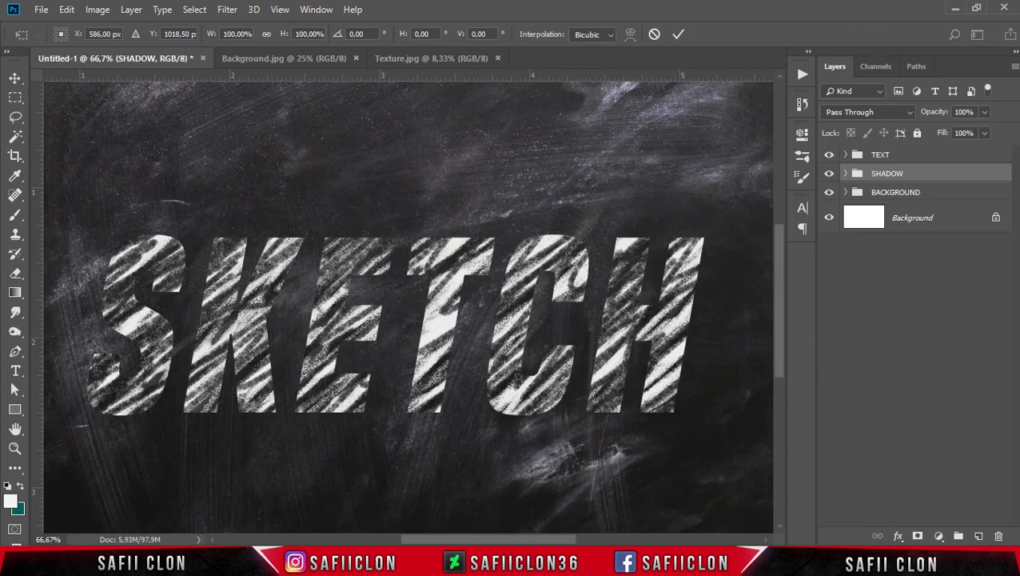
{"action": "left_click", "coordinate": [456, 563]}
{"action": "left_click_drag", "start_coordinate": [506, 13], "coordinate": [631, 25]}
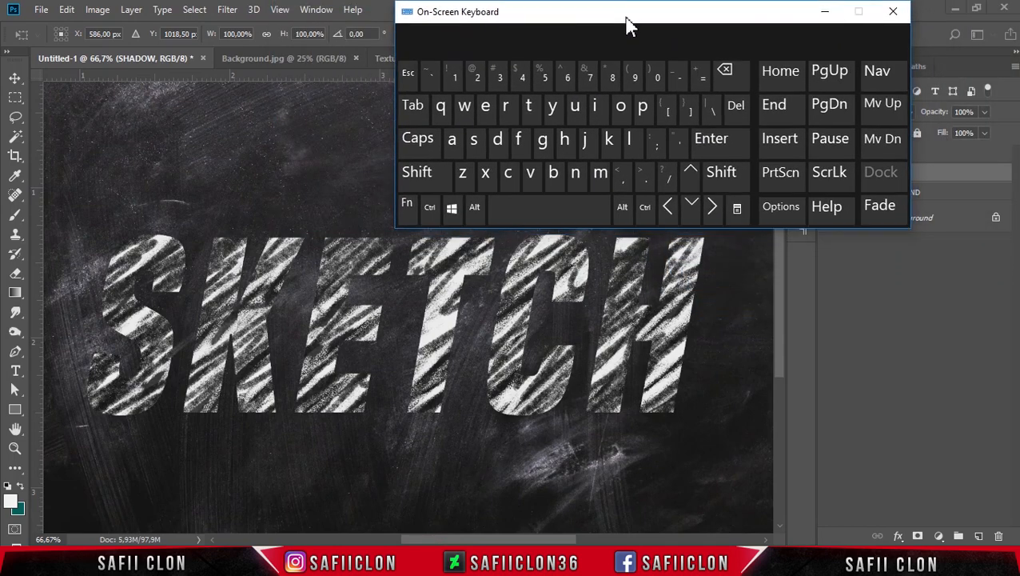
{"action": "left_click", "coordinate": [714, 210]}
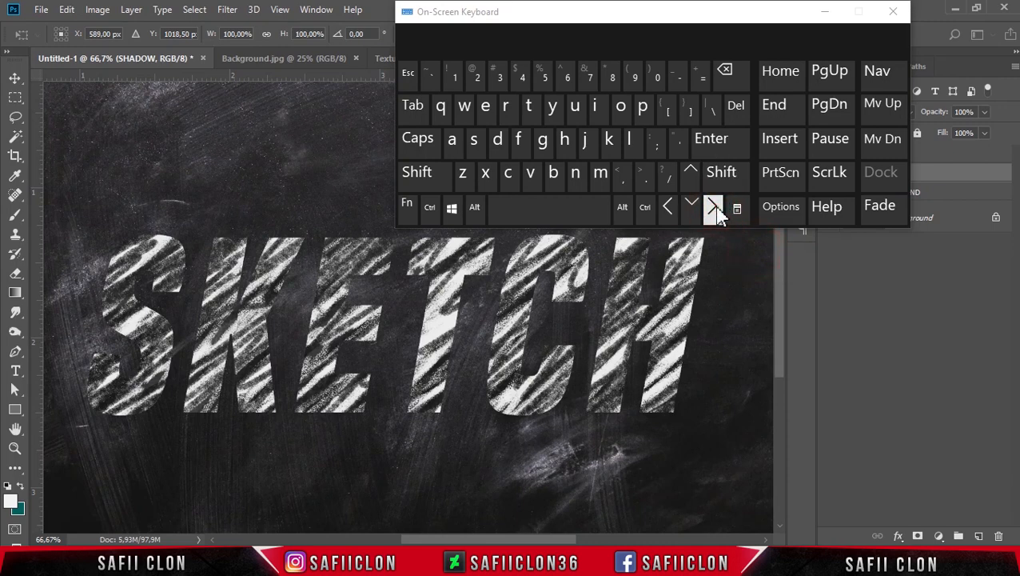
{"action": "left_click", "coordinate": [717, 209]}
{"action": "left_click", "coordinate": [717, 208]}
{"action": "left_click", "coordinate": [717, 209]}
{"action": "left_click", "coordinate": [717, 208]}
{"action": "left_click", "coordinate": [716, 209]}
{"action": "left_click", "coordinate": [694, 208]}
{"action": "left_click", "coordinate": [694, 208]}
{"action": "left_click", "coordinate": [693, 210]}
{"action": "left_click", "coordinate": [693, 210]}
{"action": "left_click", "coordinate": [692, 210]}
{"action": "left_click", "coordinate": [692, 210]}
{"action": "left_click", "coordinate": [692, 209]}
{"action": "left_click", "coordinate": [692, 210]}
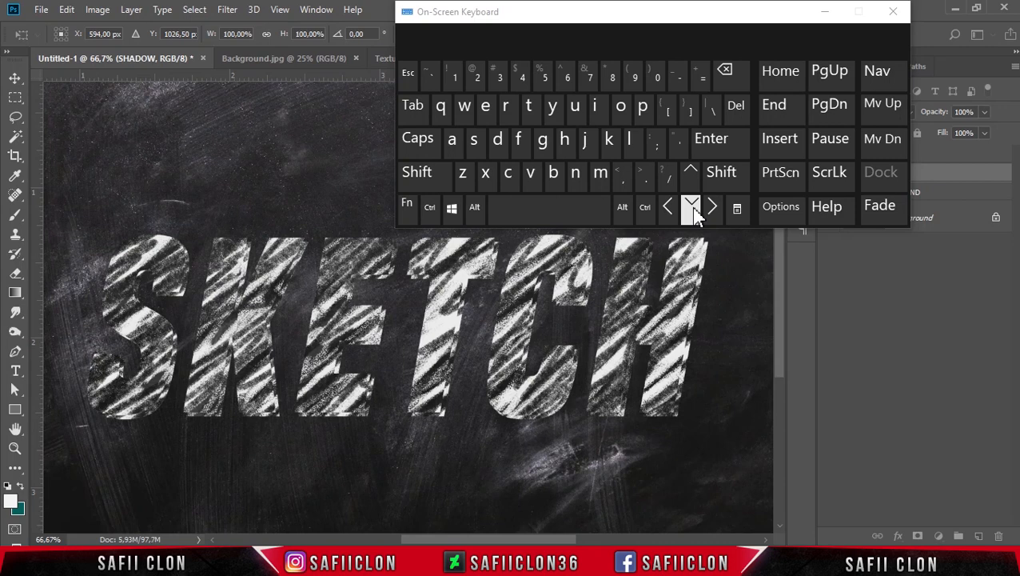
{"action": "left_click", "coordinate": [821, 14]}
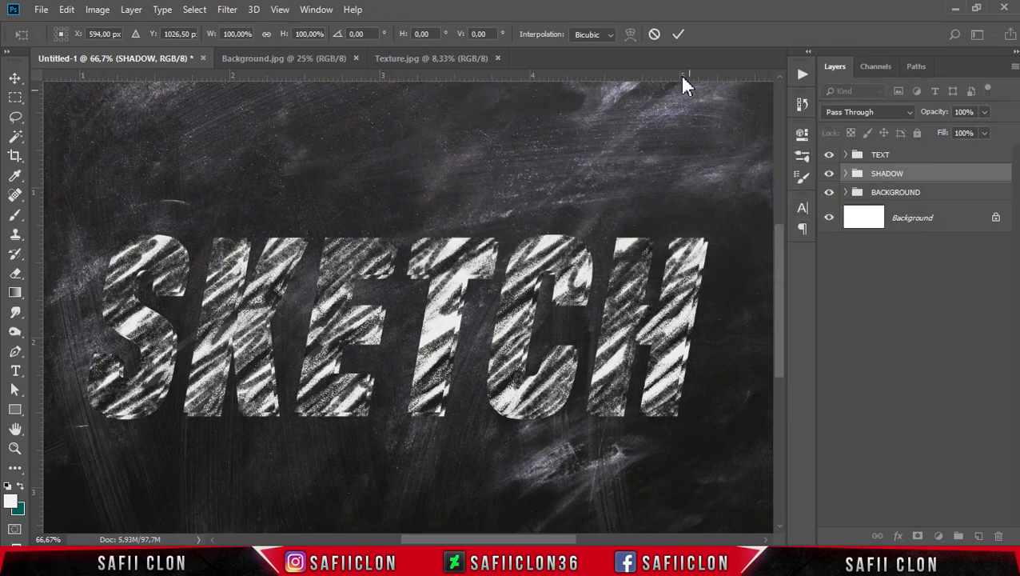
{"action": "left_click", "coordinate": [678, 36]}
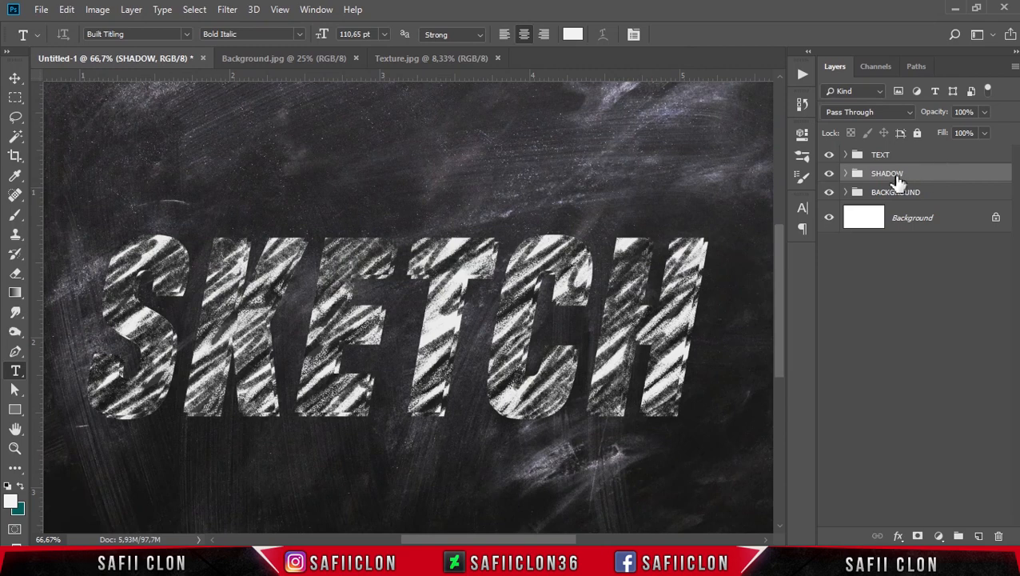
- Set the SHADOW group's blend mode to Color Dodge and its fill to 52%
{"action": "left_click", "coordinate": [945, 174]}
{"action": "left_click", "coordinate": [901, 111]}
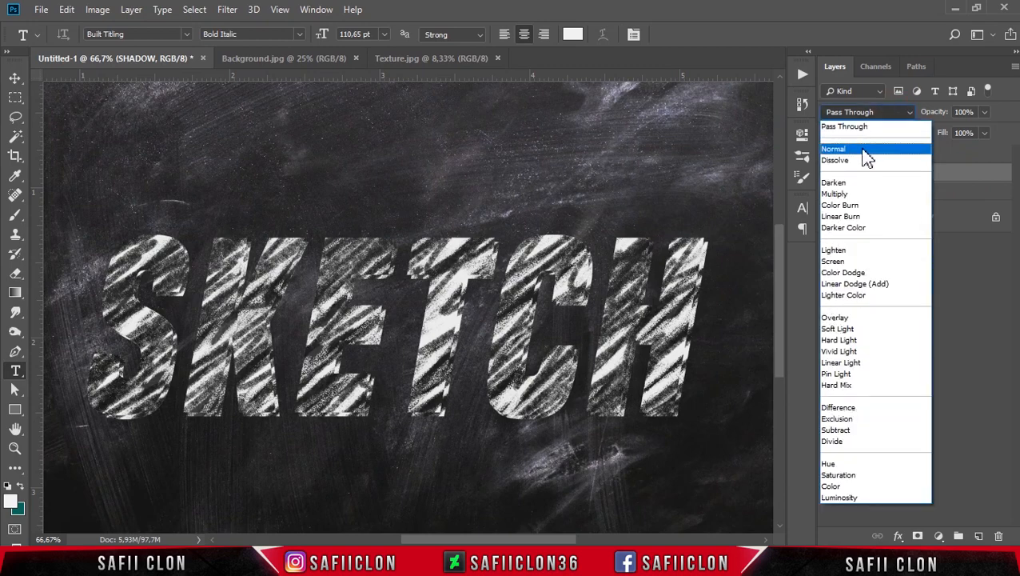
{"action": "left_click", "coordinate": [857, 276]}
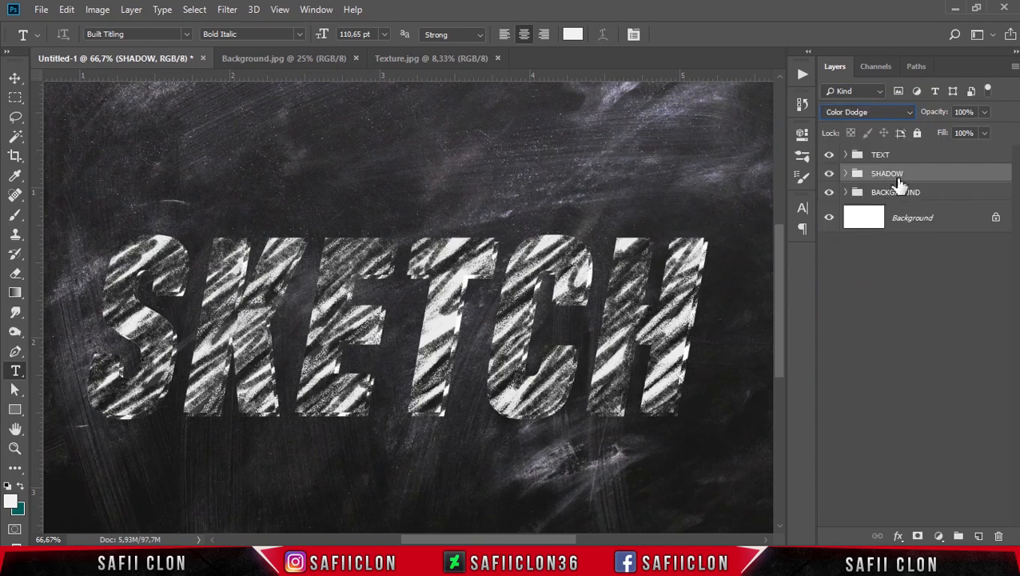
{"action": "left_click", "coordinate": [984, 134]}
{"action": "left_click_drag", "start_coordinate": [984, 149], "coordinate": [981, 152]}
{"action": "left_click_drag", "start_coordinate": [953, 150], "coordinate": [952, 149]}
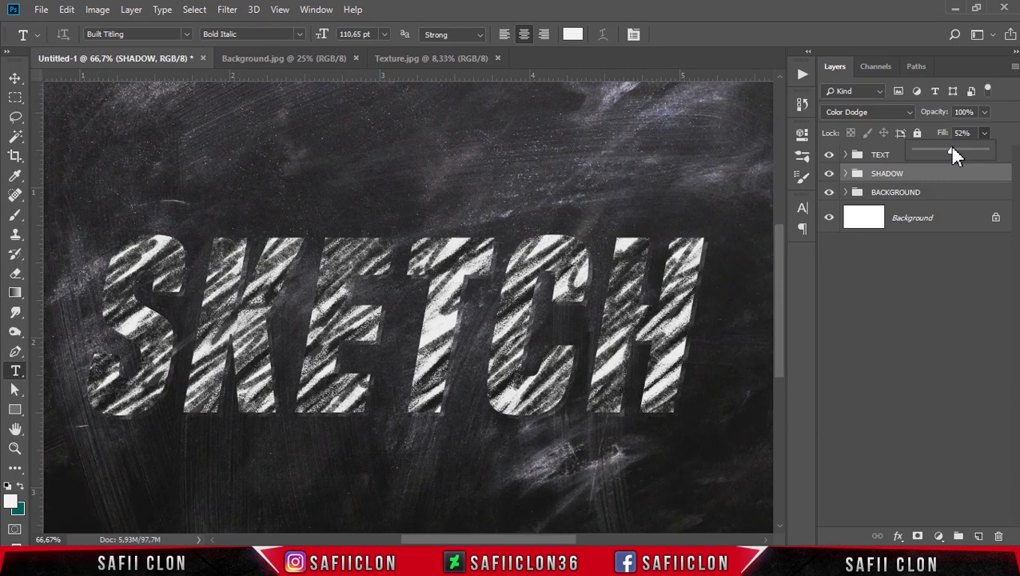
{"action": "left_click", "coordinate": [985, 134]}
- Add a Color Lookup adjustment layer above the TEXT group
{"action": "left_click", "coordinate": [925, 162]}
{"action": "left_click", "coordinate": [925, 159]}
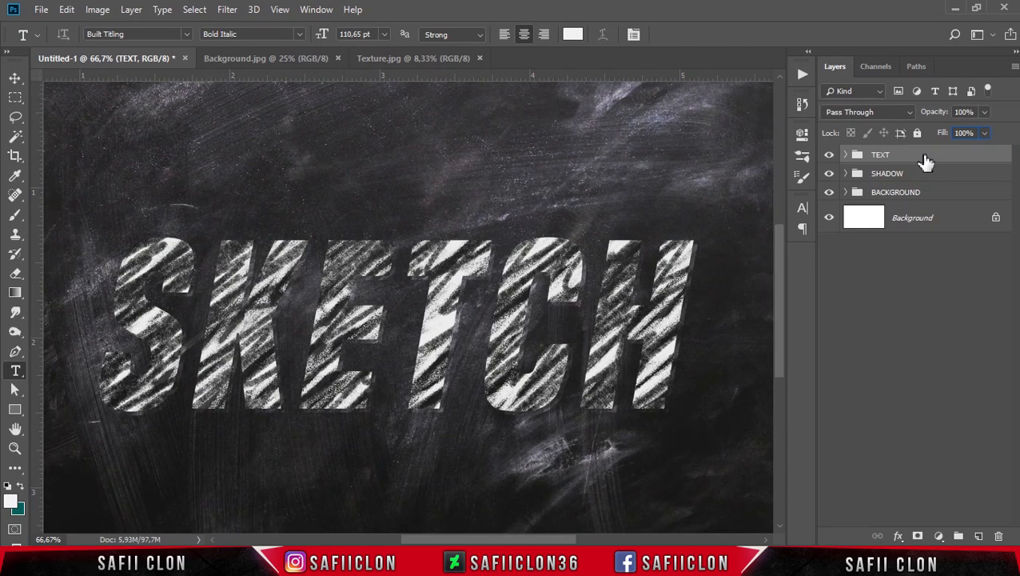
{"action": "key", "text": "ctrl+minus"}
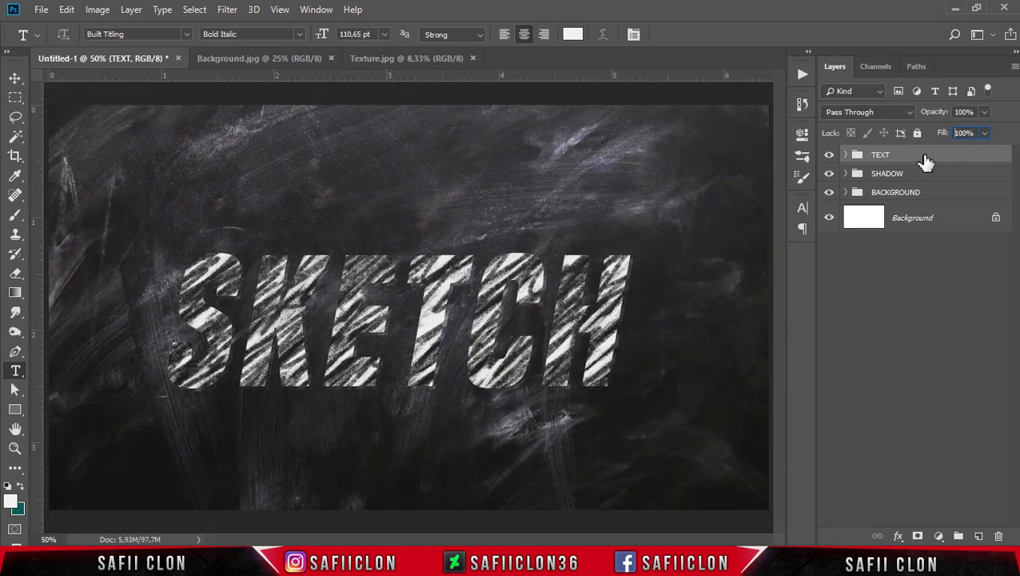
{"action": "key", "text": "ctrl+minus"}
{"action": "key", "text": "ctrl+plus"}
{"action": "left_click", "coordinate": [939, 535]}
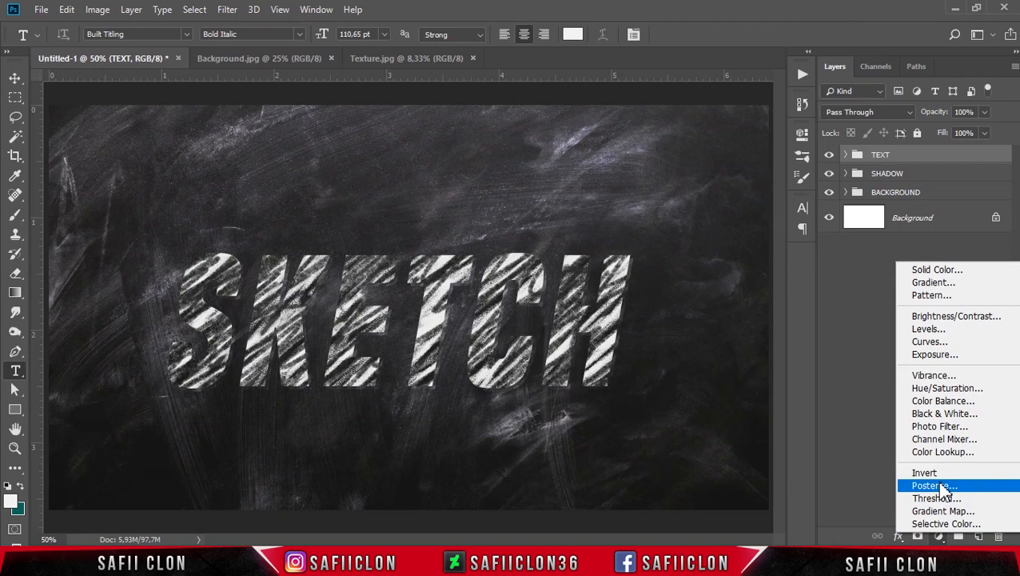
{"action": "left_click", "coordinate": [956, 453]}
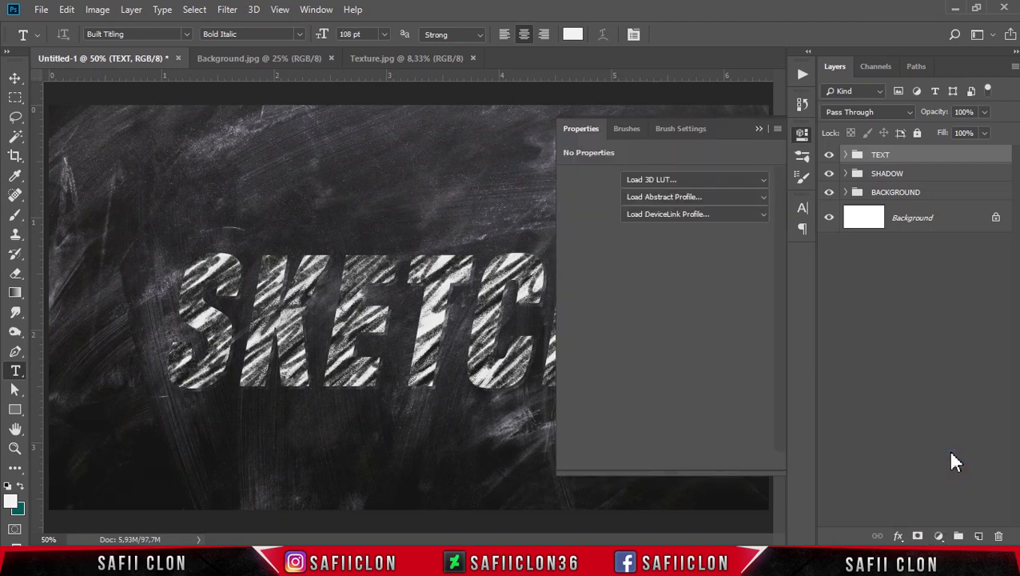
- Apply the filmstock_50.3dl 3D LUT to the Color Lookup adjustment layer and set the layer's opacity to 62%
{"action": "left_click", "coordinate": [693, 180]}
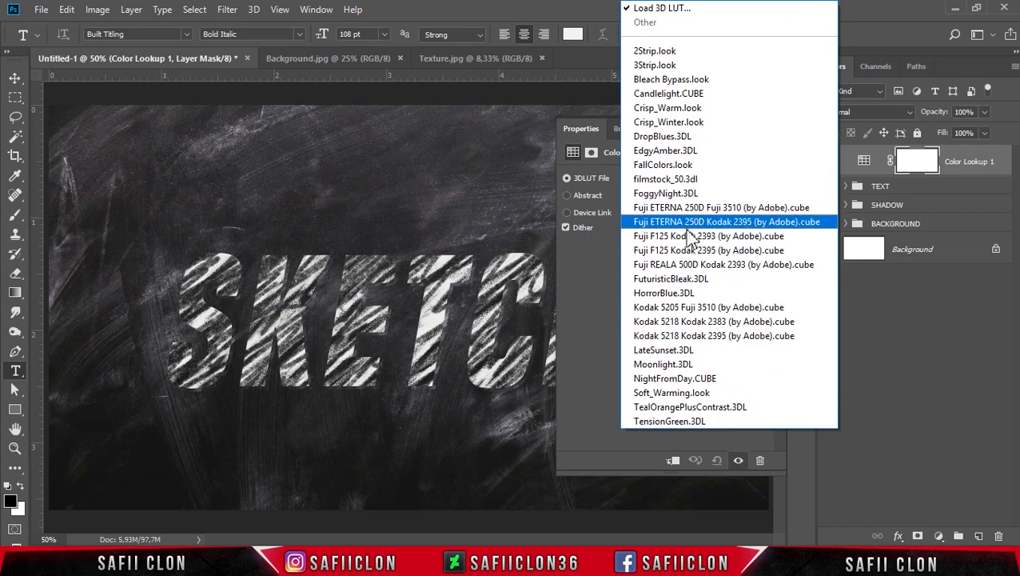
{"action": "left_click", "coordinate": [680, 181]}
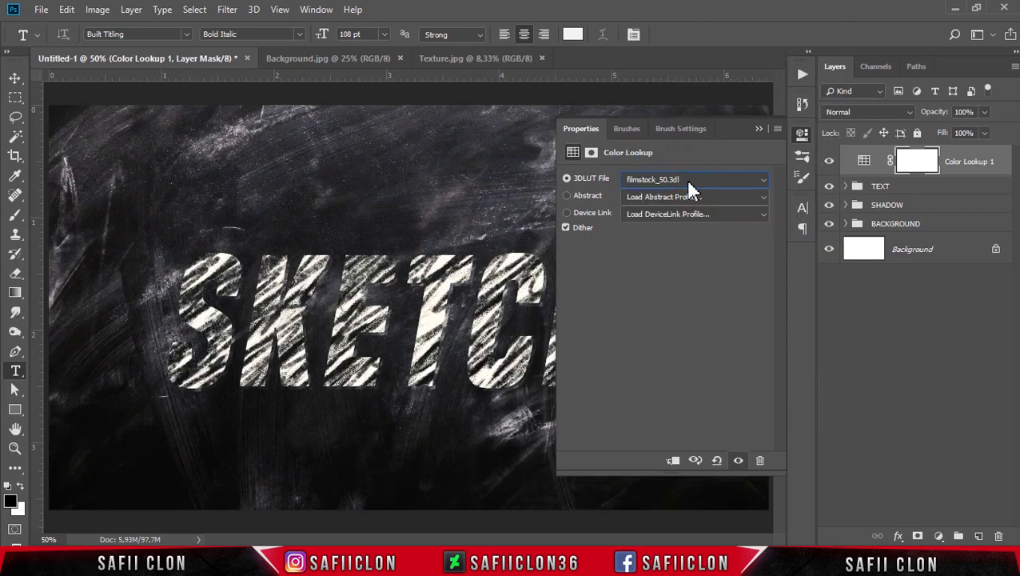
{"action": "left_click", "coordinate": [761, 129]}
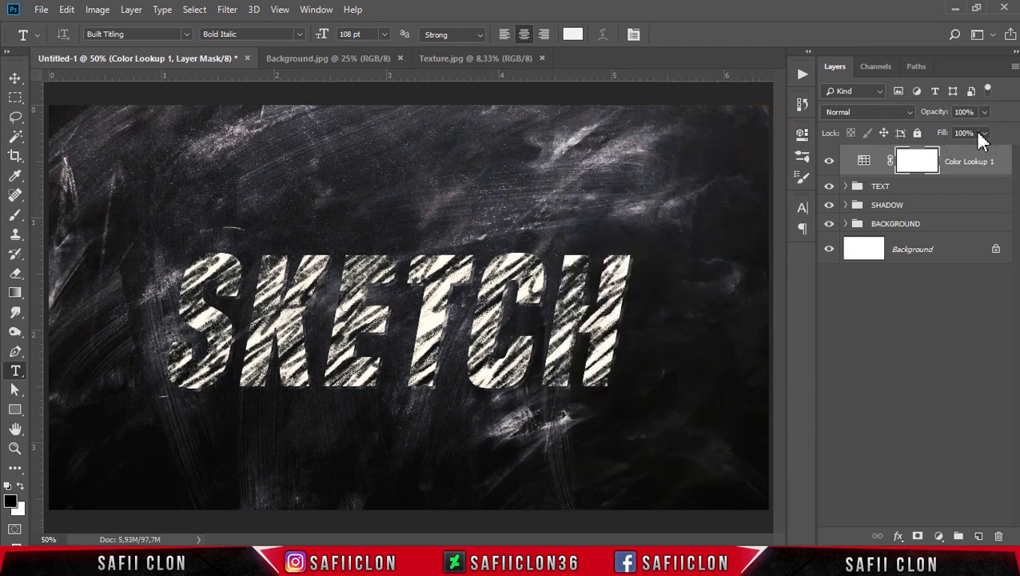
{"action": "left_click", "coordinate": [985, 112]}
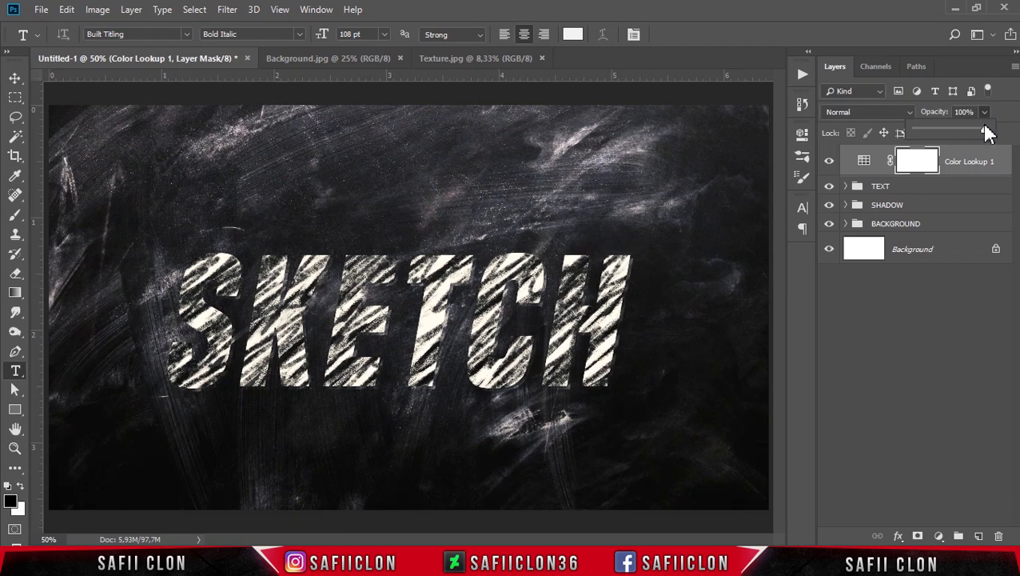
{"action": "left_click_drag", "start_coordinate": [985, 130], "coordinate": [962, 137]}
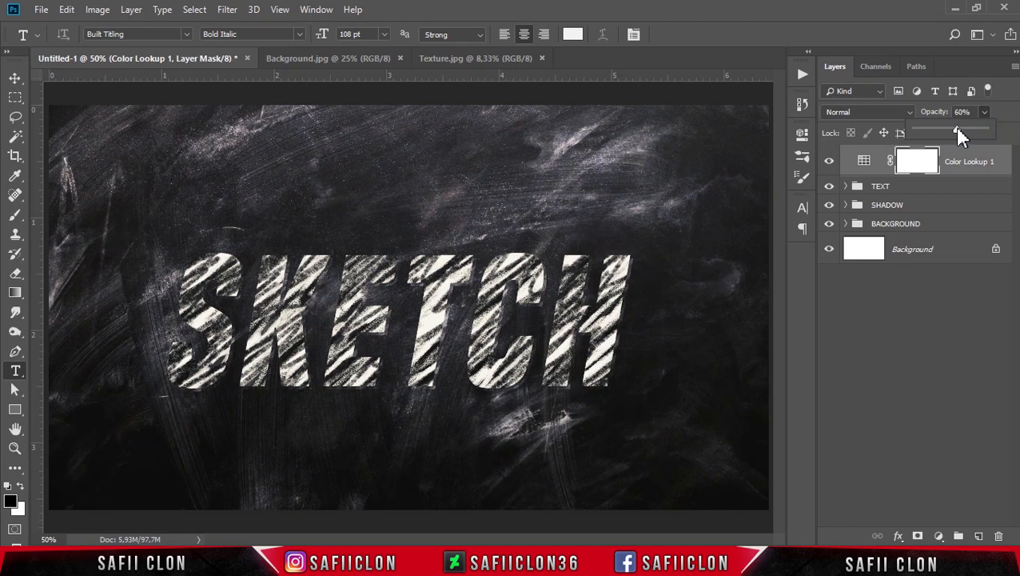
{"action": "left_click", "coordinate": [1006, 118]}
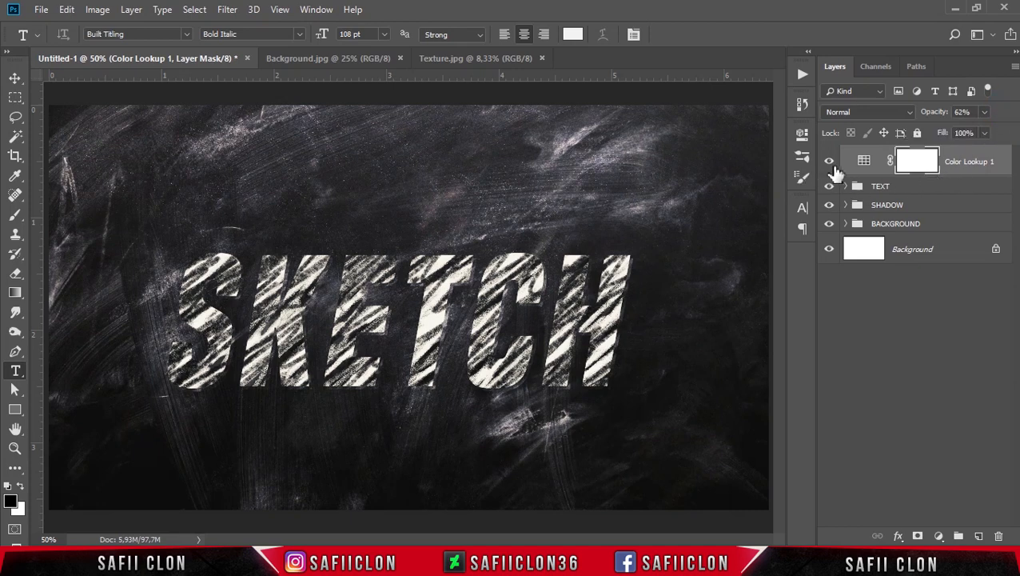
- Compare the image with the Color Lookup layer hidden and shown, and examine the SKETCH text effect from afar and close up
{"action": "left_click", "coordinate": [830, 161]}
{"action": "left_click", "coordinate": [830, 161]}
{"action": "left_click", "coordinate": [830, 161]}
{"action": "left_click", "coordinate": [830, 162]}
{"action": "key", "text": "ctrl+minus"}
{"action": "key", "text": "ctrl+minus"}
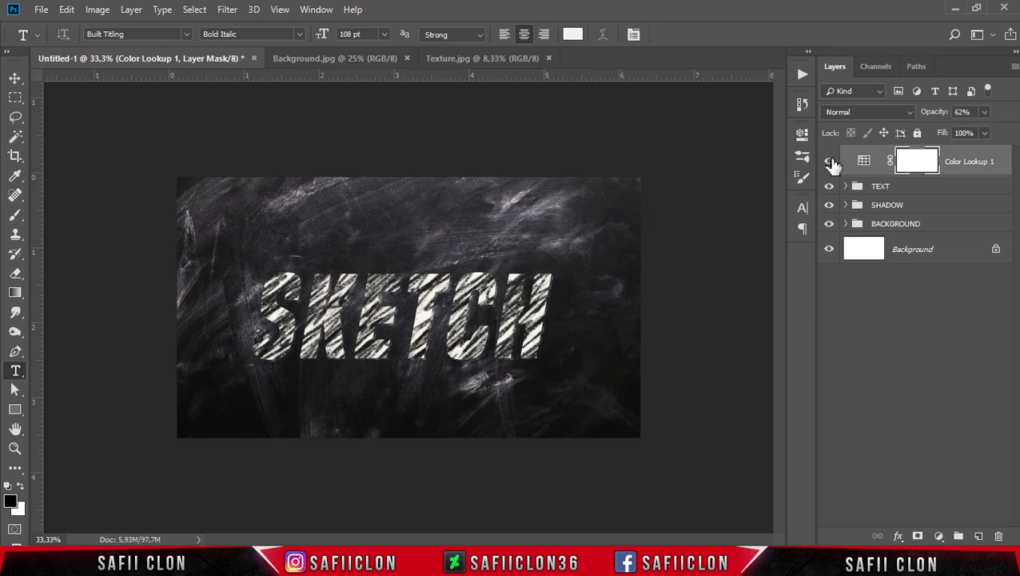
{"action": "key", "text": "ctrl+plus"}
{"action": "key", "text": "ctrl+plus"}
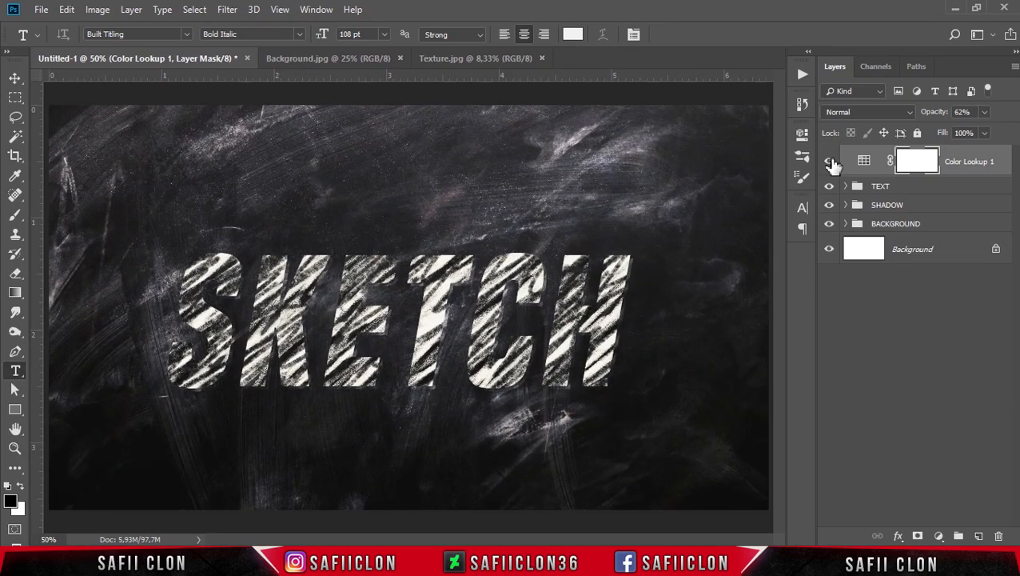
{"action": "key", "text": "ctrl+plus"}
{"action": "key", "text": "ctrl+plus"}
{"action": "key", "text": "ctrl+plus"}
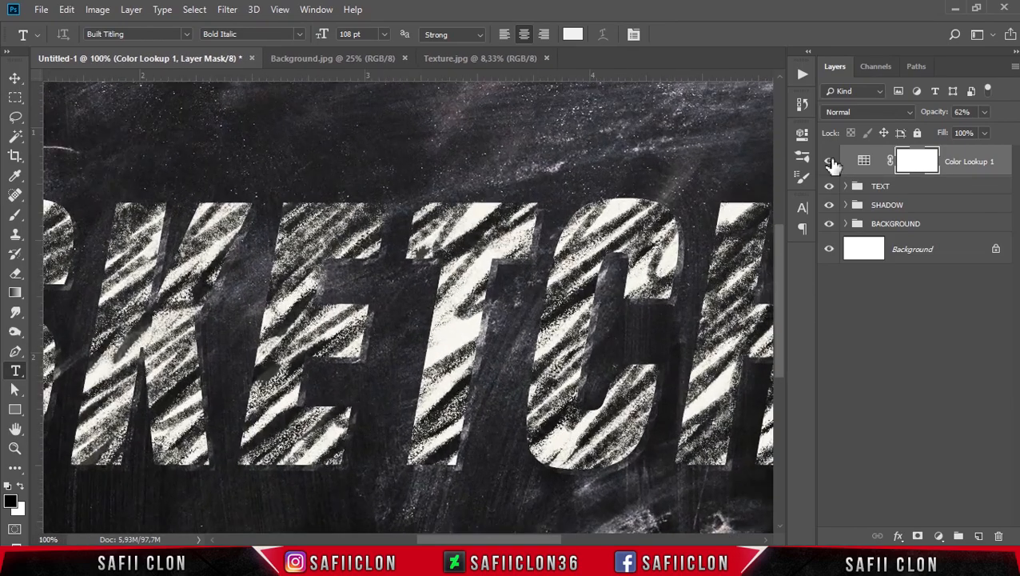
{"action": "key", "text": "ctrl+minus"}
{"action": "key", "text": "ctrl+minus"}
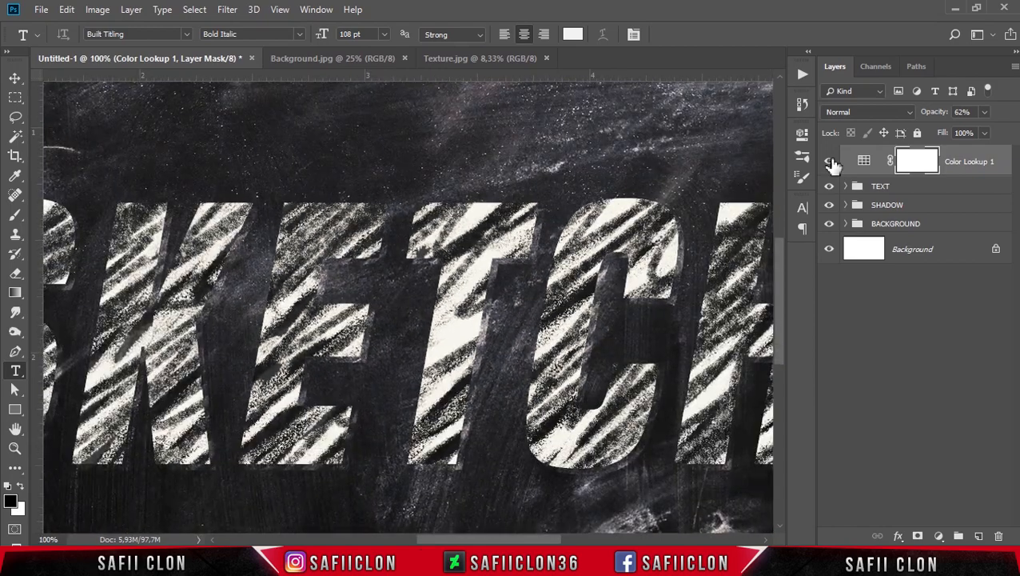
{"action": "key", "text": "ctrl+minus"}
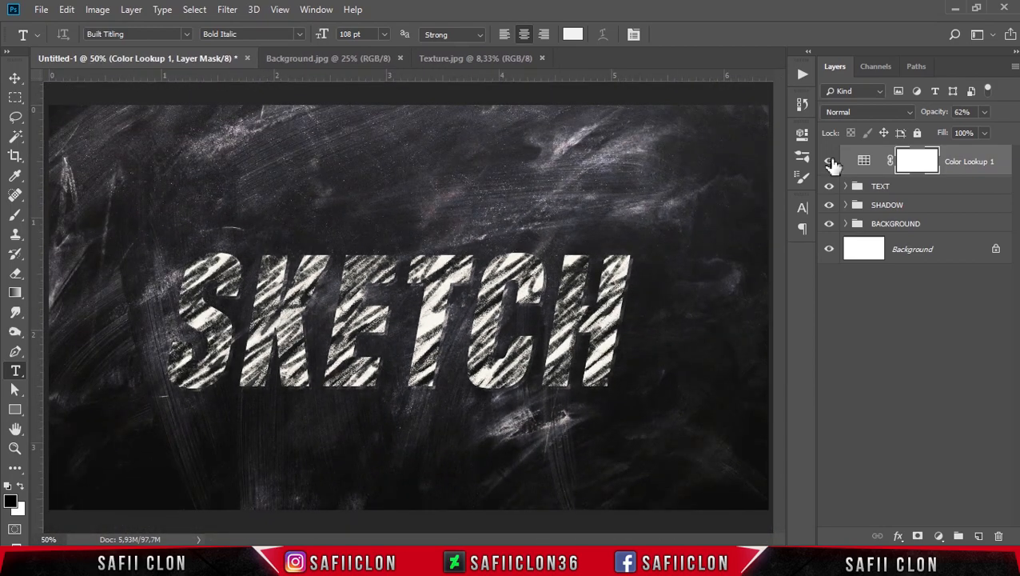